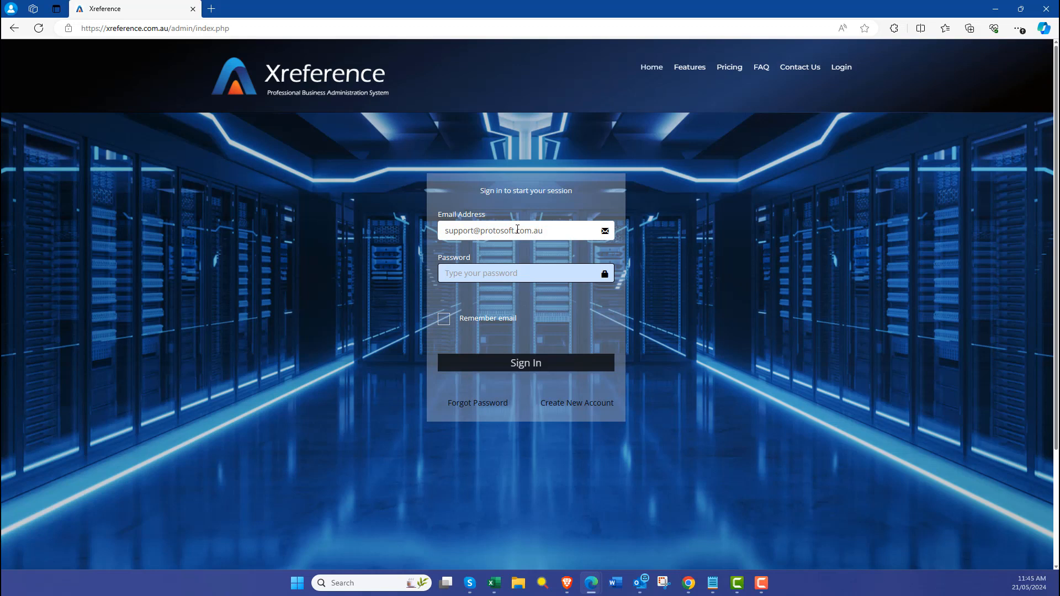
# Enter the account password and sign in to the admin site.
pyautogui.write('•')
pyautogui.press('BackSpace')
pyautogui.write('•')
pyautogui.click(564, 363)
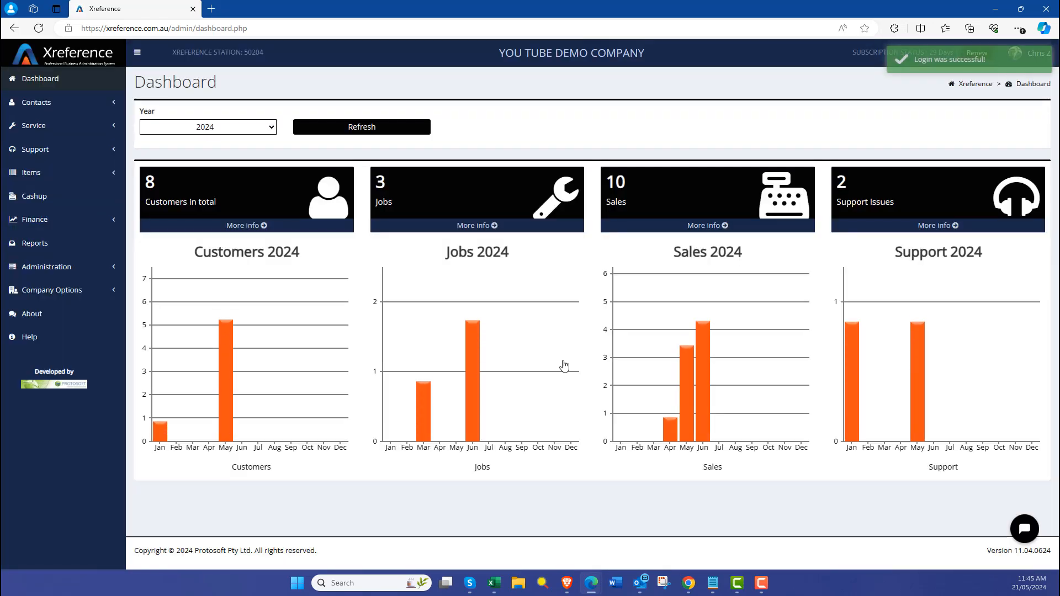
# Open the Chart of Accounts and bring up the details of the Commonwealth Bank account under Current Assets, Cash On Hand.
pyautogui.click(54, 223)
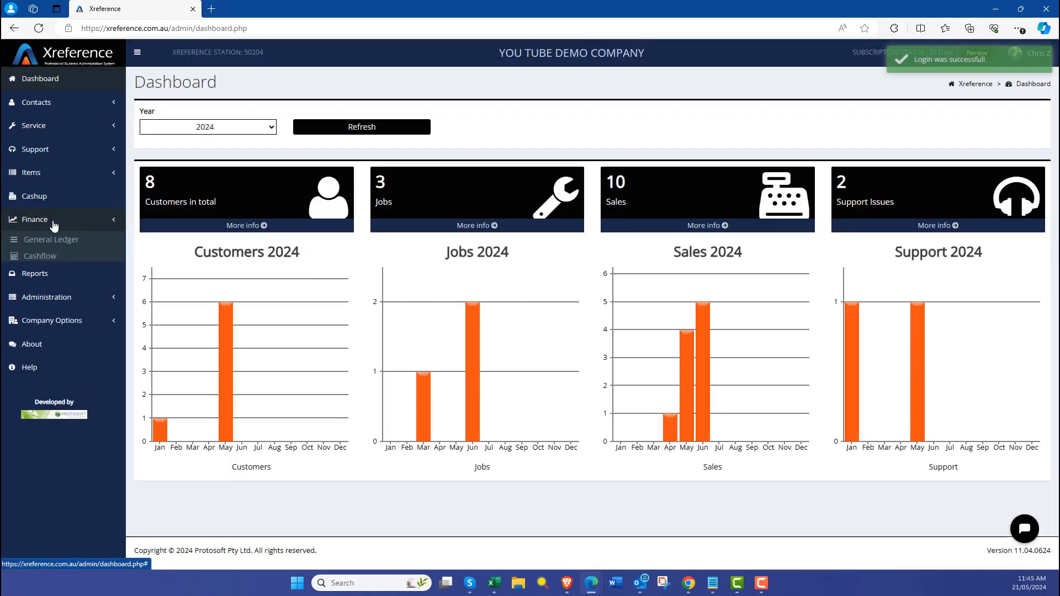
pyautogui.click(56, 323)
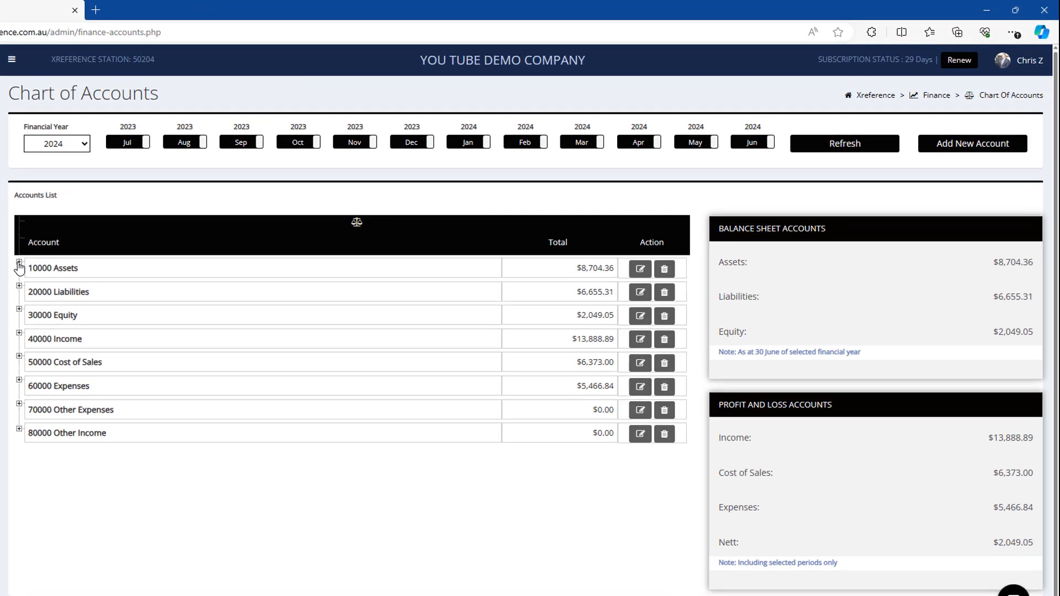
pyautogui.click(145, 236)
pyautogui.click(29, 285)
pyautogui.click(39, 310)
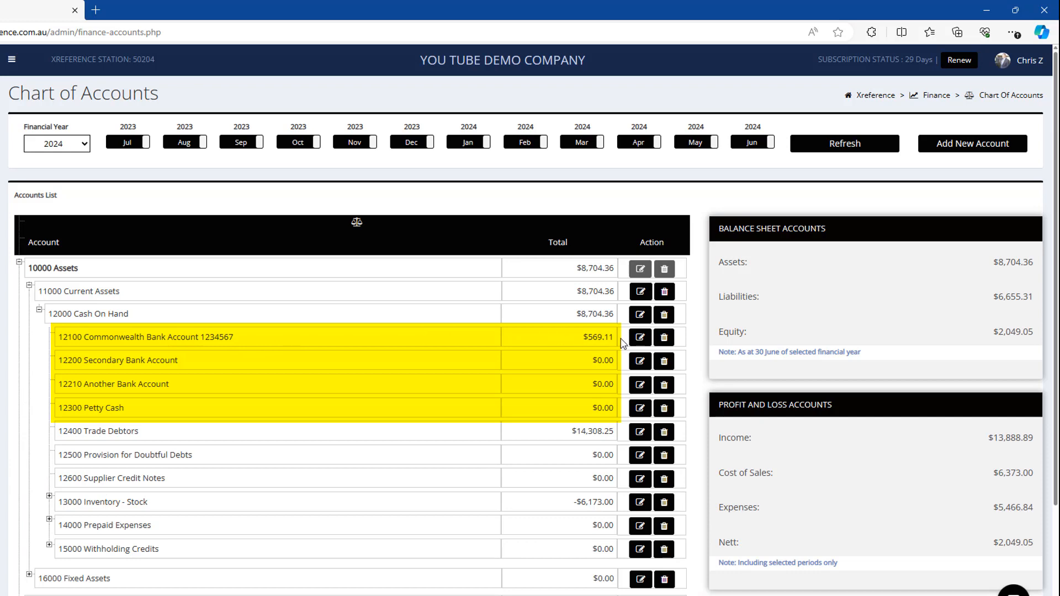
pyautogui.click(641, 337)
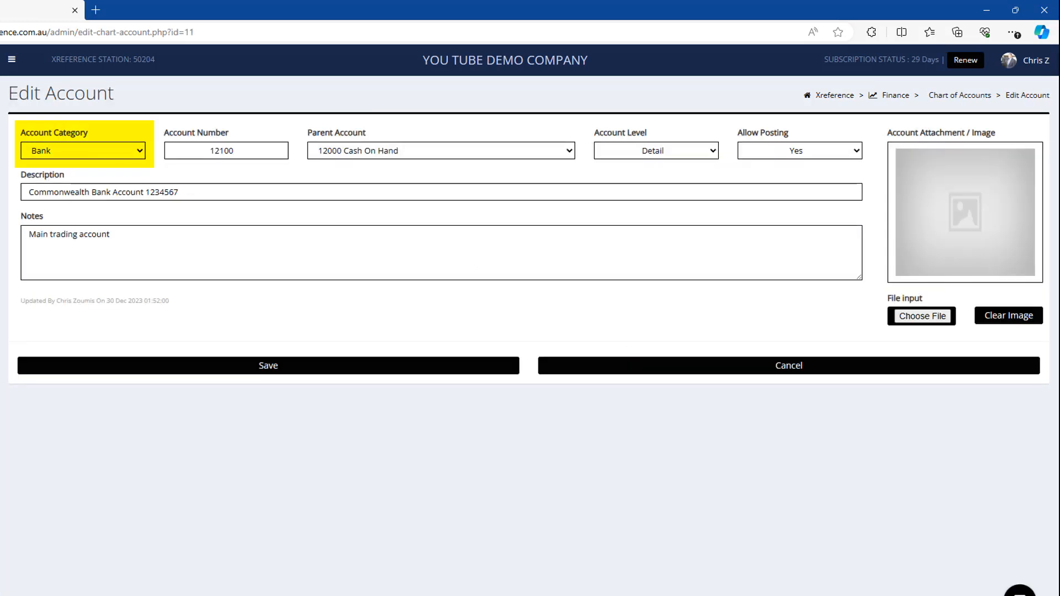
# Return to the account list and open the details of the ANZ Visa Card account under Creditors, Credit Cards.
pyautogui.hotkey('alt', 'Left')
pyautogui.click(18, 286)
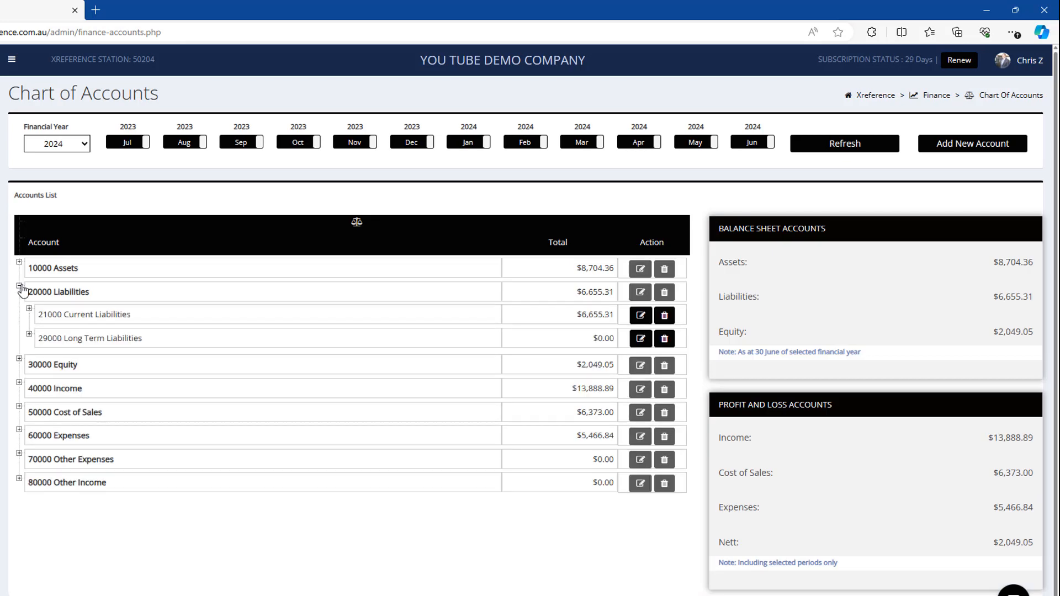
pyautogui.click(29, 308)
pyautogui.click(38, 334)
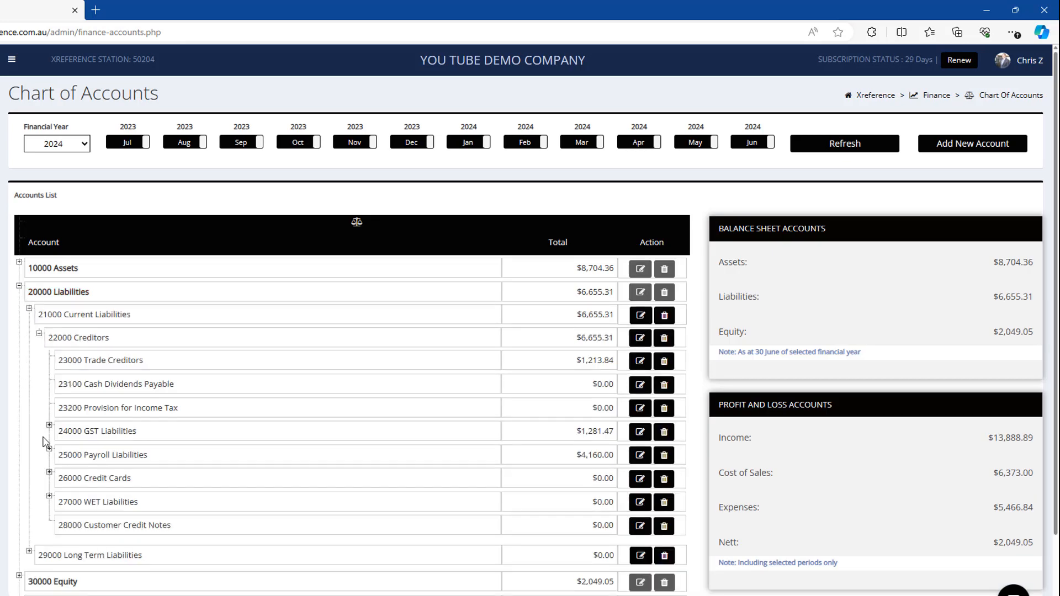
pyautogui.click(49, 473)
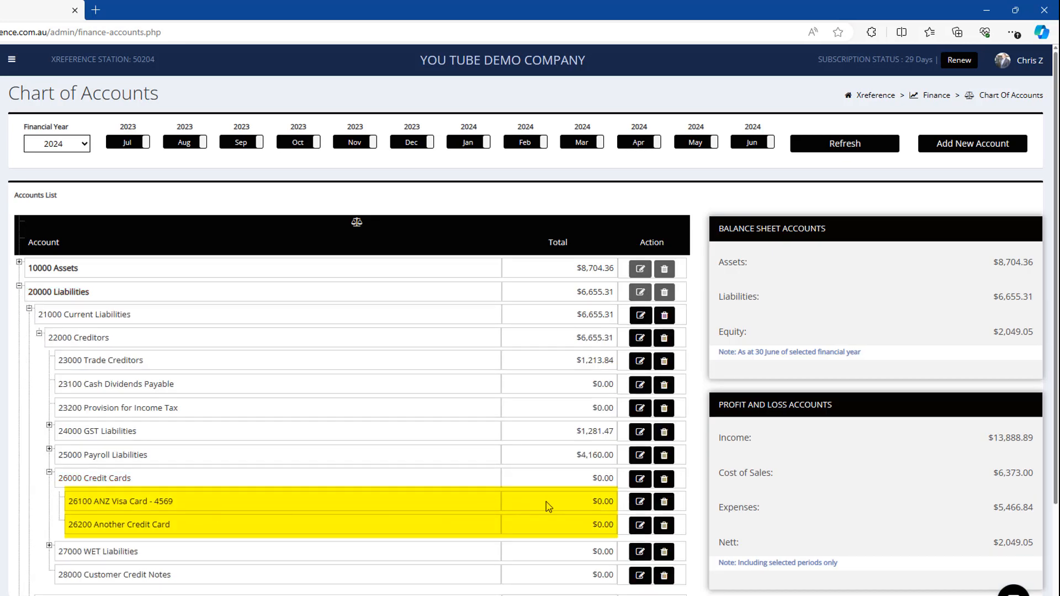
pyautogui.click(640, 502)
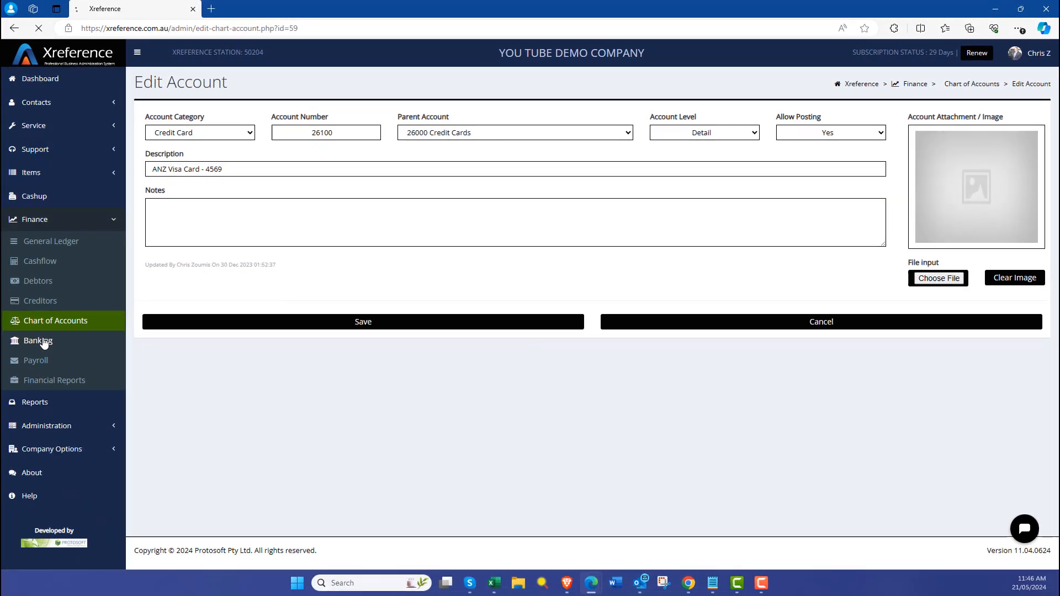
# Open Banking and view the transactions of the individual bank accounts, ending on the Commonwealth Bank account's payment from Cash Customer.
pyautogui.click(45, 341)
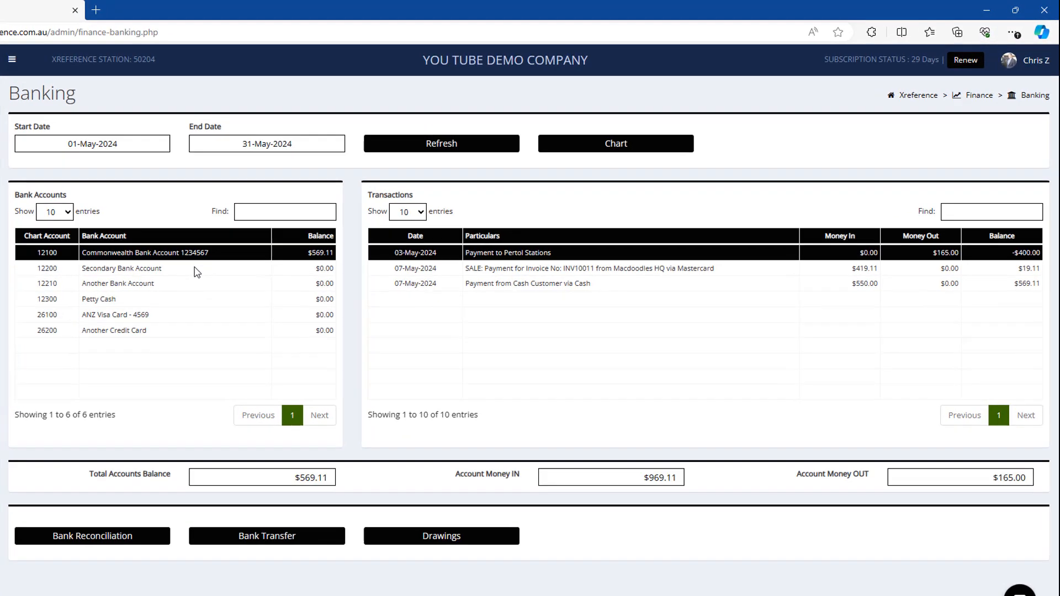
pyautogui.click(197, 270)
pyautogui.click(197, 285)
pyautogui.click(197, 299)
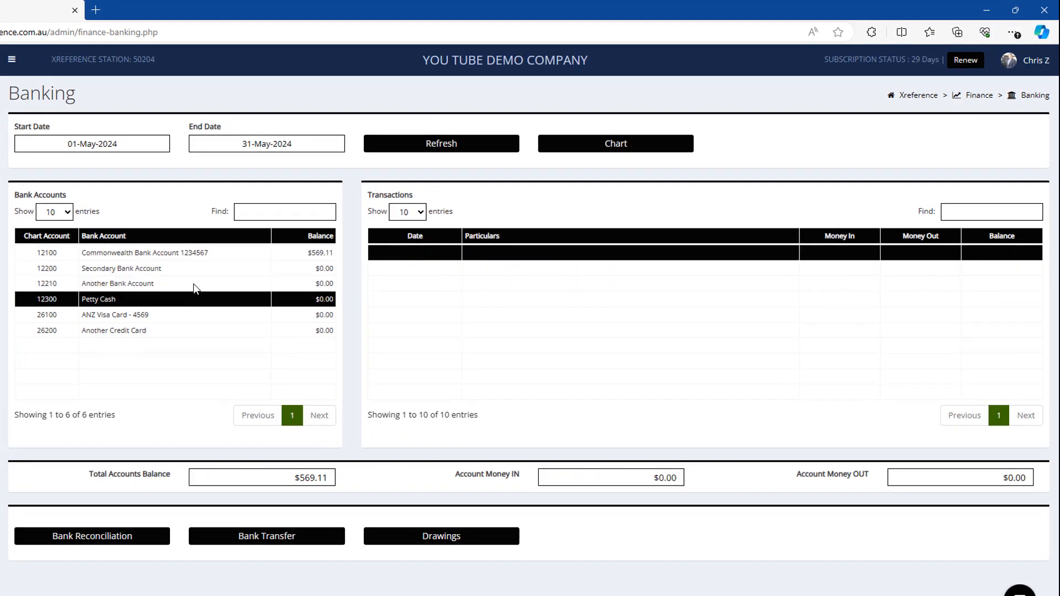
pyautogui.click(187, 252)
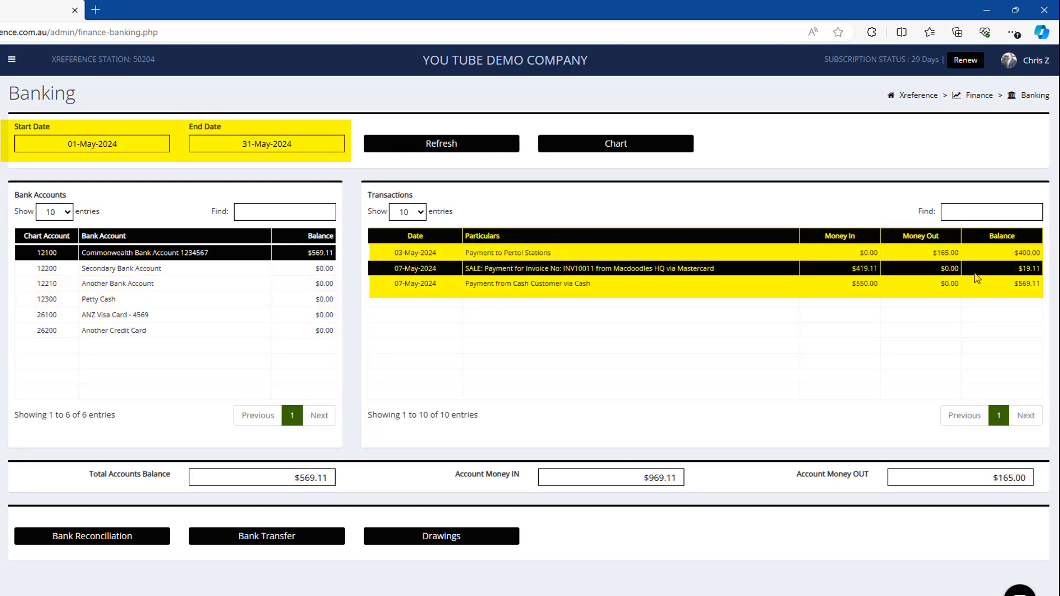
pyautogui.click(975, 284)
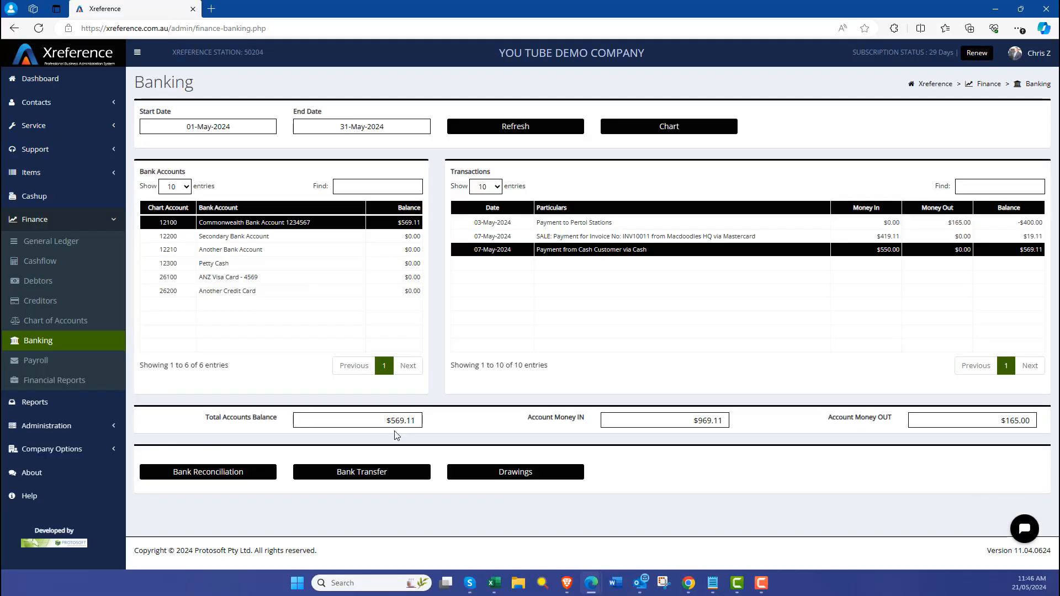
# Open the 2024 banking chart for the Commonwealth Bank account and inspect the monthly money in and out.
pyautogui.click(713, 137)
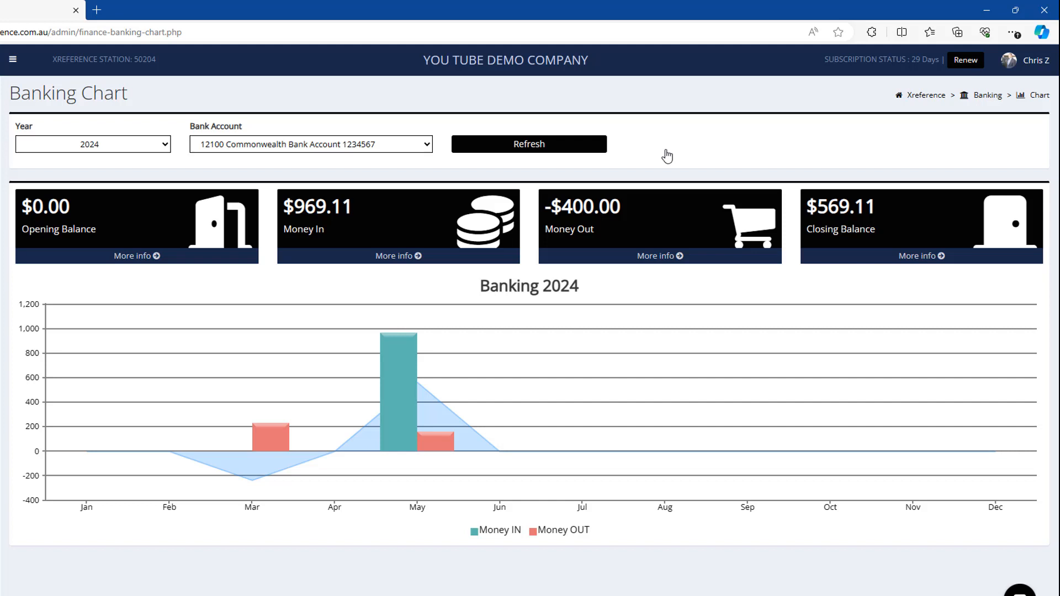
pyautogui.moveTo(265, 479)
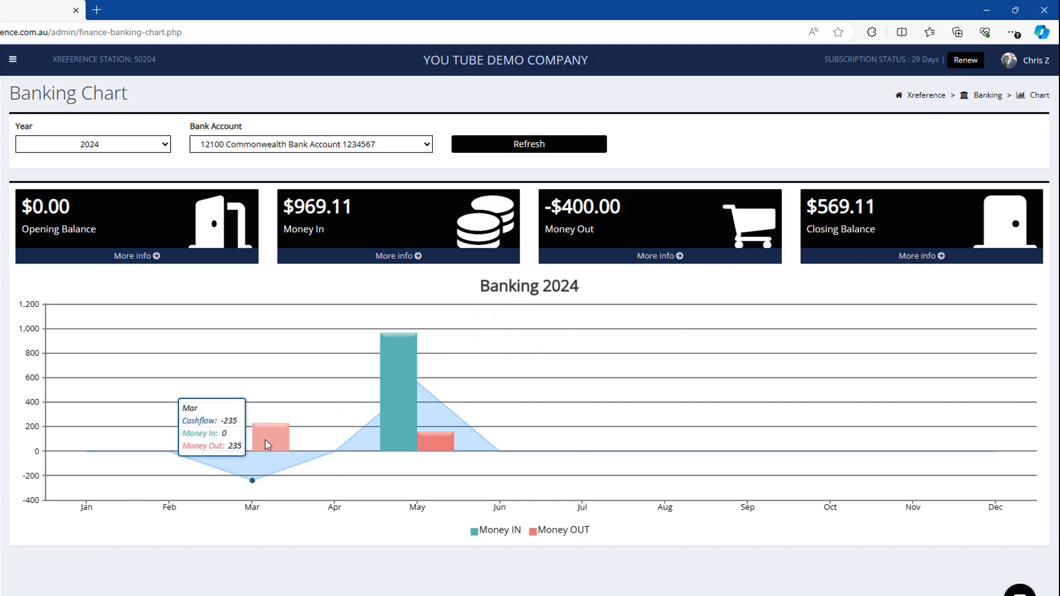
pyautogui.moveTo(394, 433)
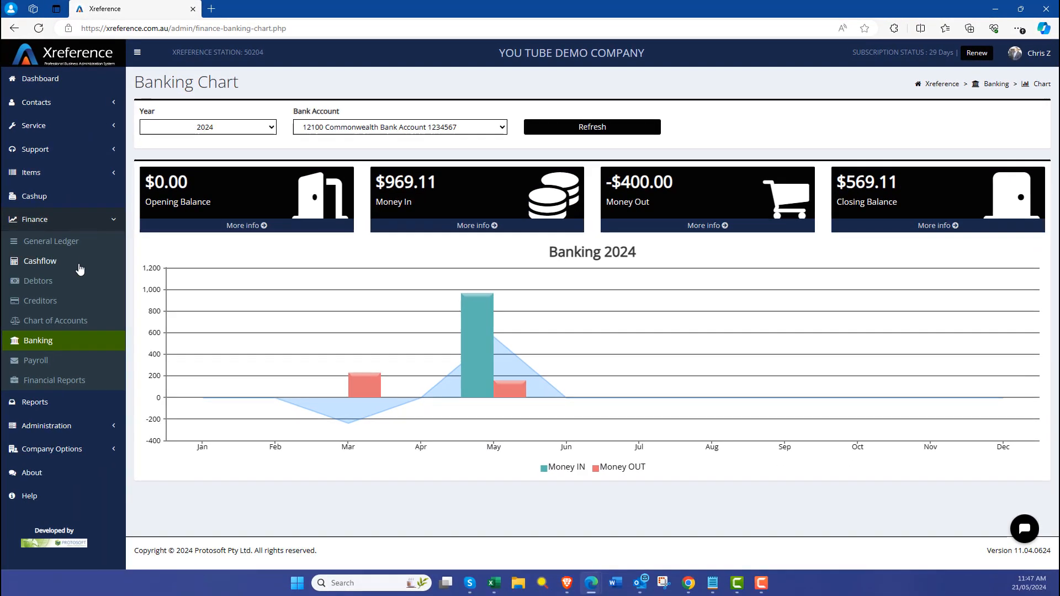
# View the 2024 Cashflow report and reopen the banking chart from the Banking page for comparison.
pyautogui.click(79, 265)
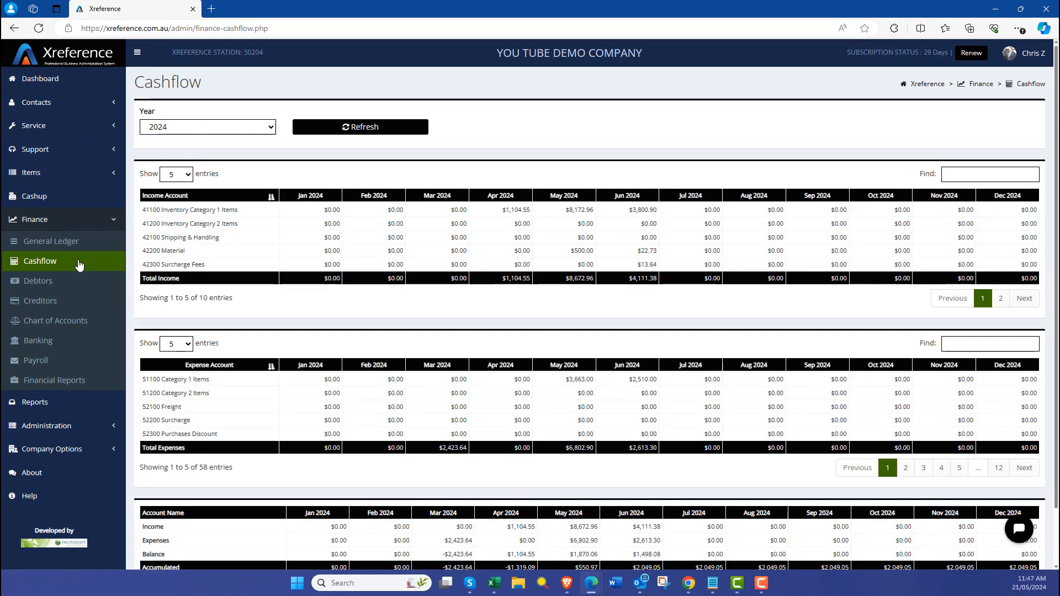
pyautogui.scroll(-2, 1051, 267)
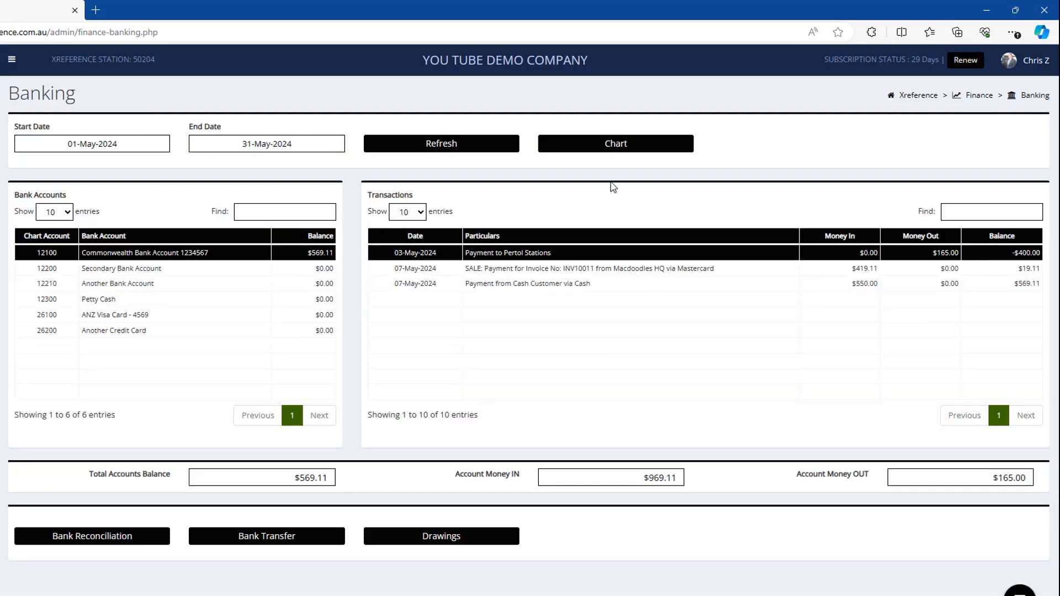
pyautogui.click(615, 143)
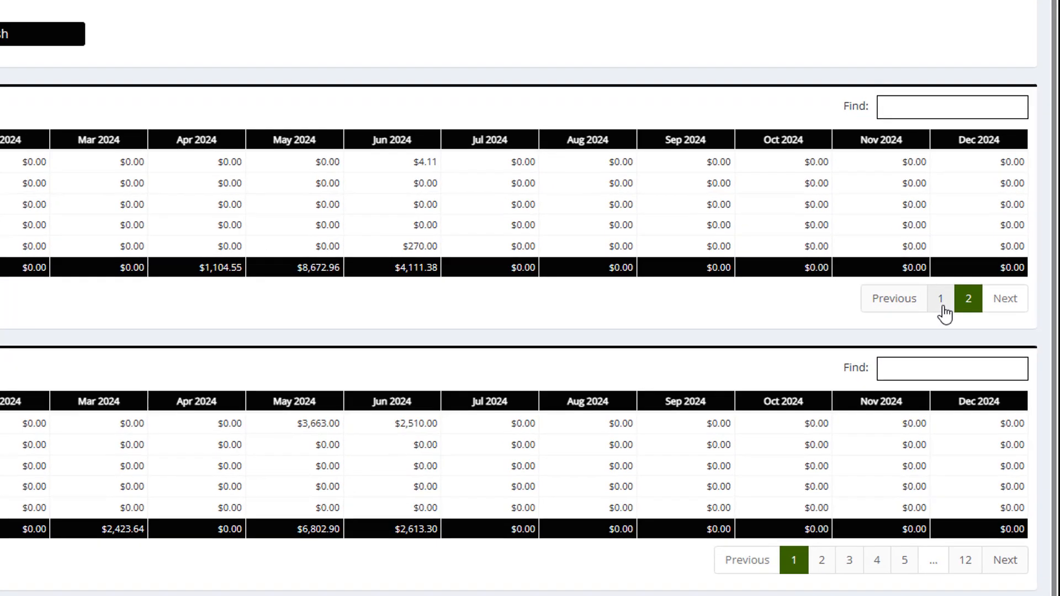
# Examine the May and June 2024 income and expense figures in the Cashflow report, along with its accumulated balance summary.
pyautogui.click(939, 299)
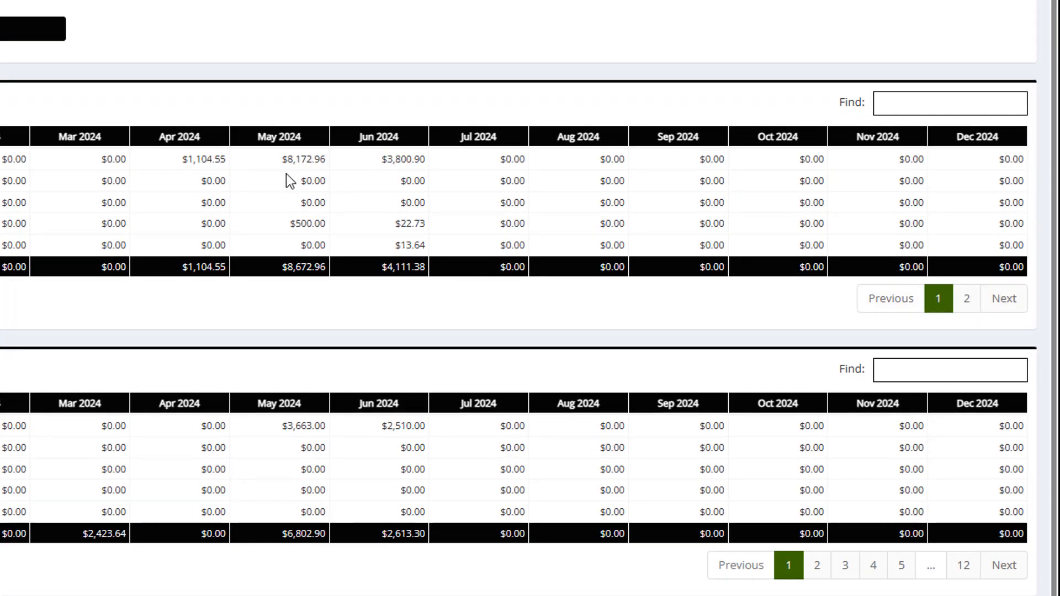
pyautogui.moveTo(282, 159); pyautogui.dragTo(338, 279)
pyautogui.moveTo(382, 160); pyautogui.dragTo(427, 160)
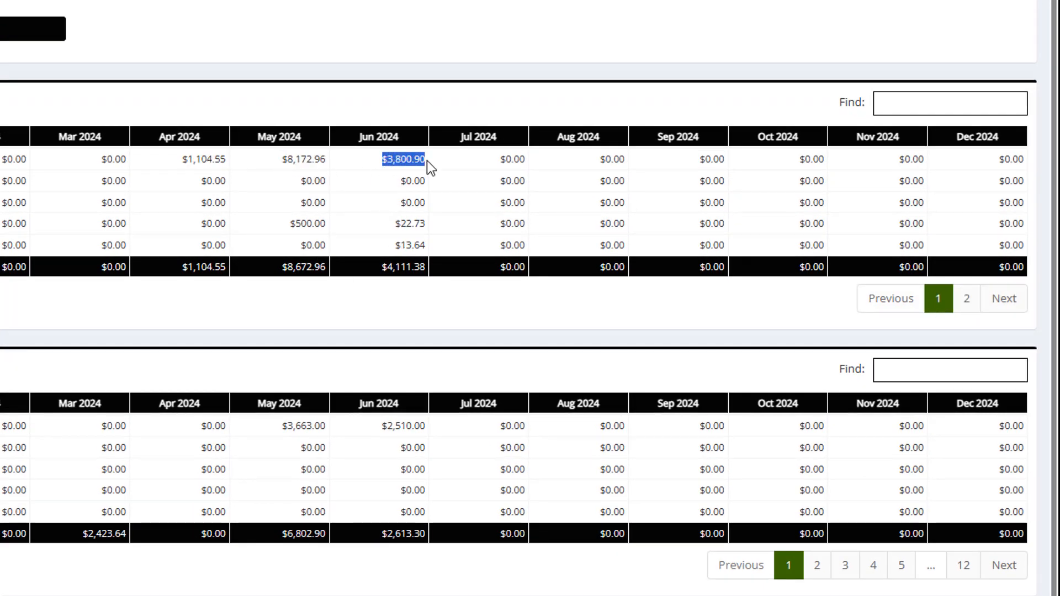
pyautogui.moveTo(282, 533); pyautogui.dragTo(330, 532)
pyautogui.moveTo(377, 536); pyautogui.dragTo(433, 533)
pyautogui.click(418, 568)
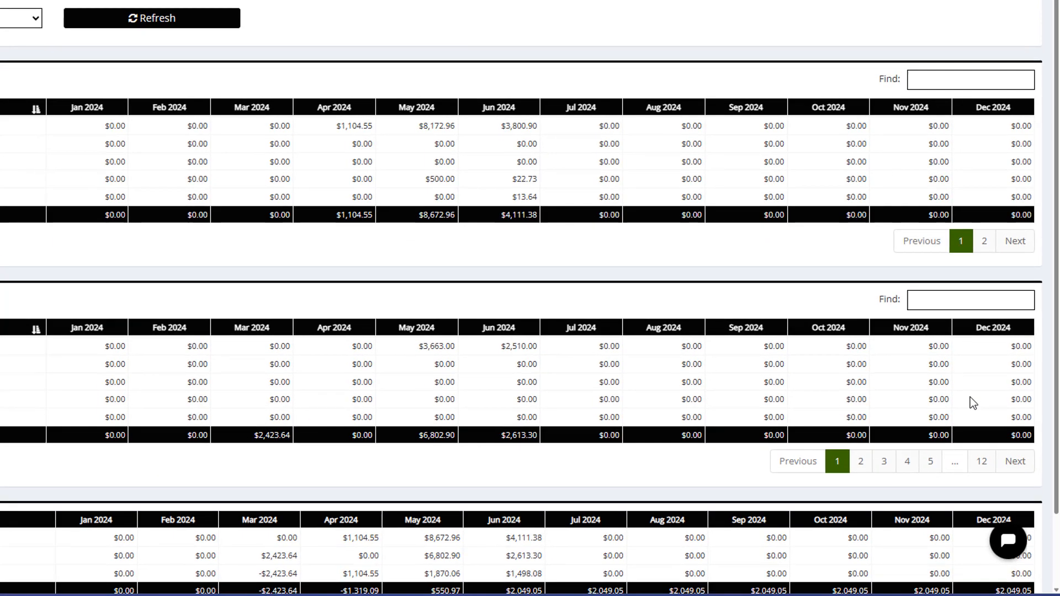
pyautogui.moveTo(1055, 485); pyautogui.dragTo(1055, 580)
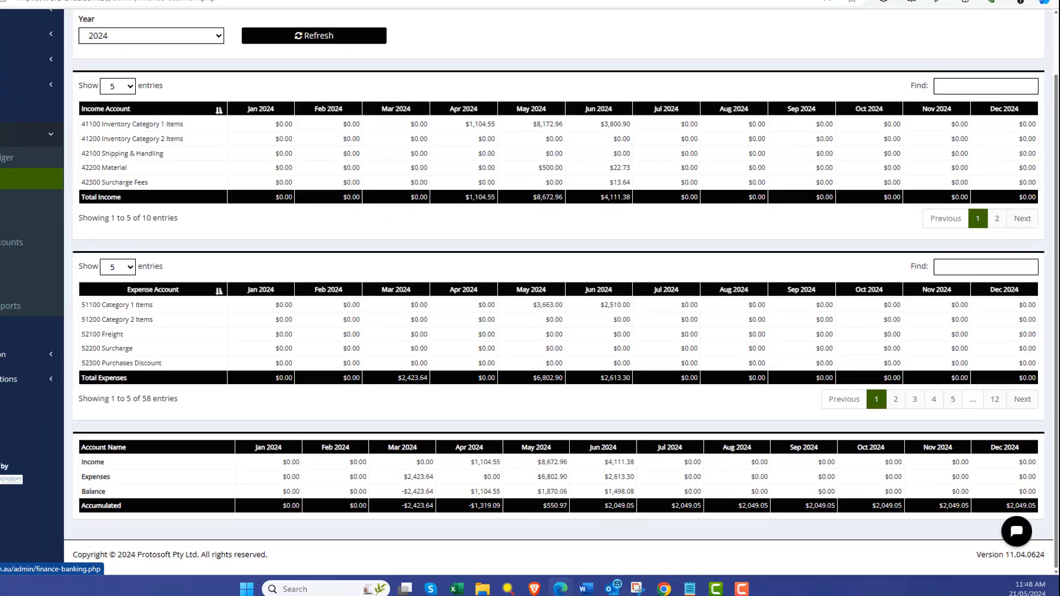
# Go back to Banking and display the Commonwealth Bank account's chart for 2024.
pyautogui.click(11, 334)
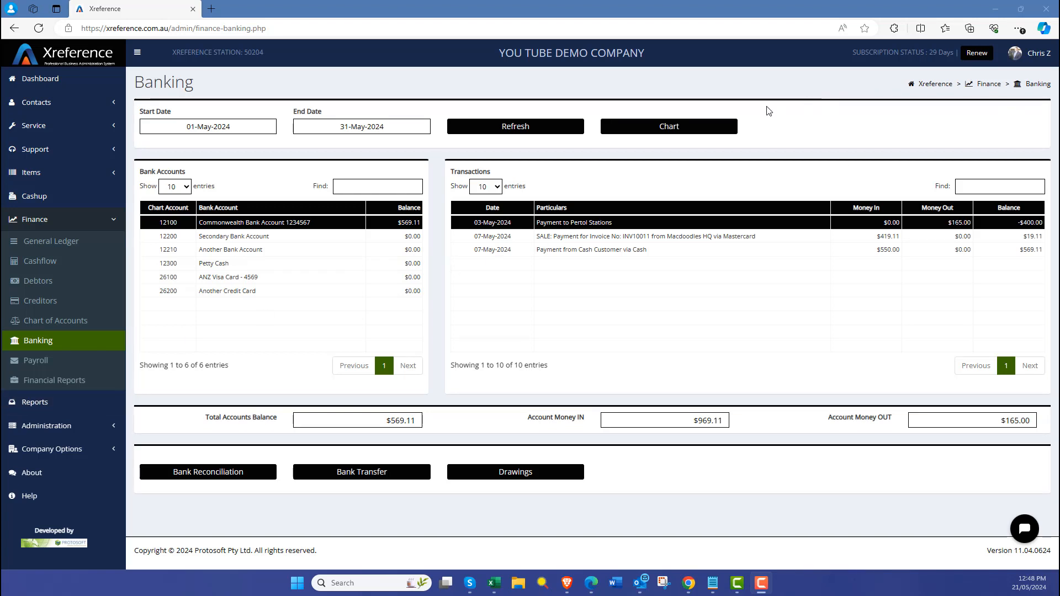
pyautogui.click(718, 131)
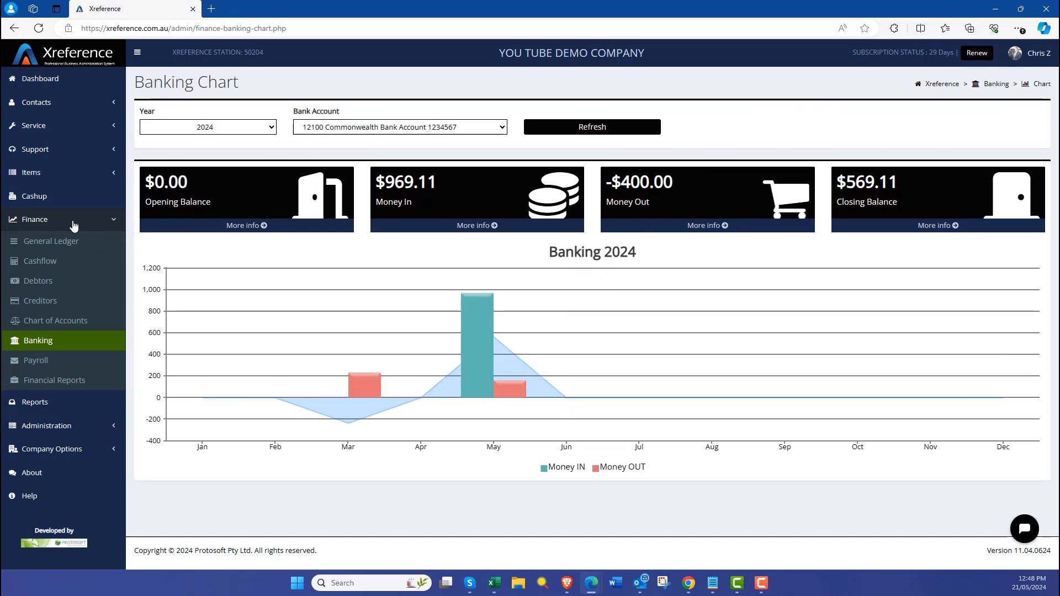
# Open the Sales list under Service and edit the $1,195.00 sale to Macdoodles Store Kilkenny dated 06 May 2024.
pyautogui.click(49, 131)
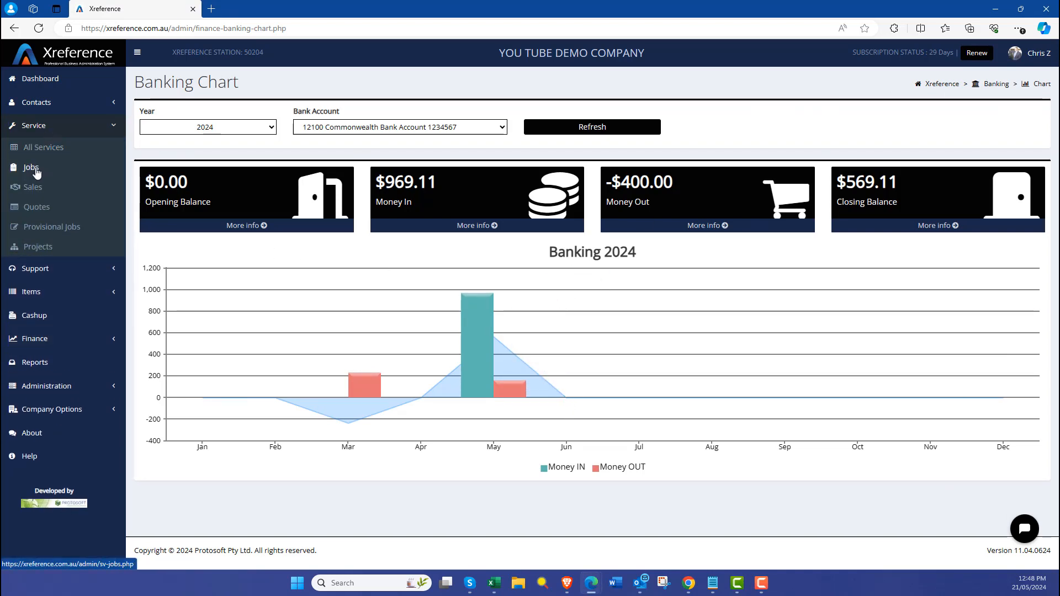
pyautogui.click(34, 187)
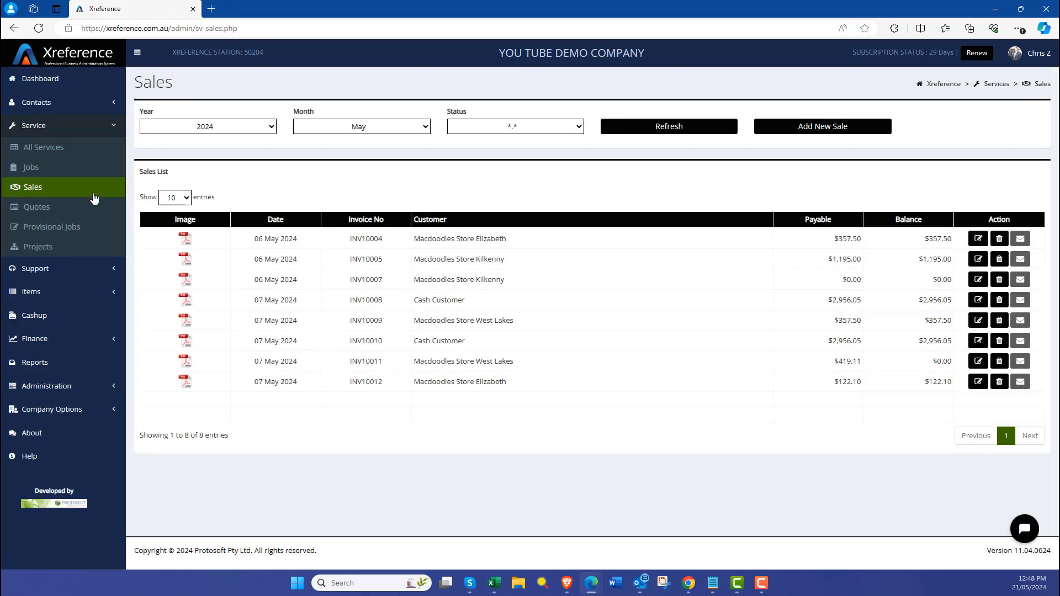
pyautogui.click(975, 262)
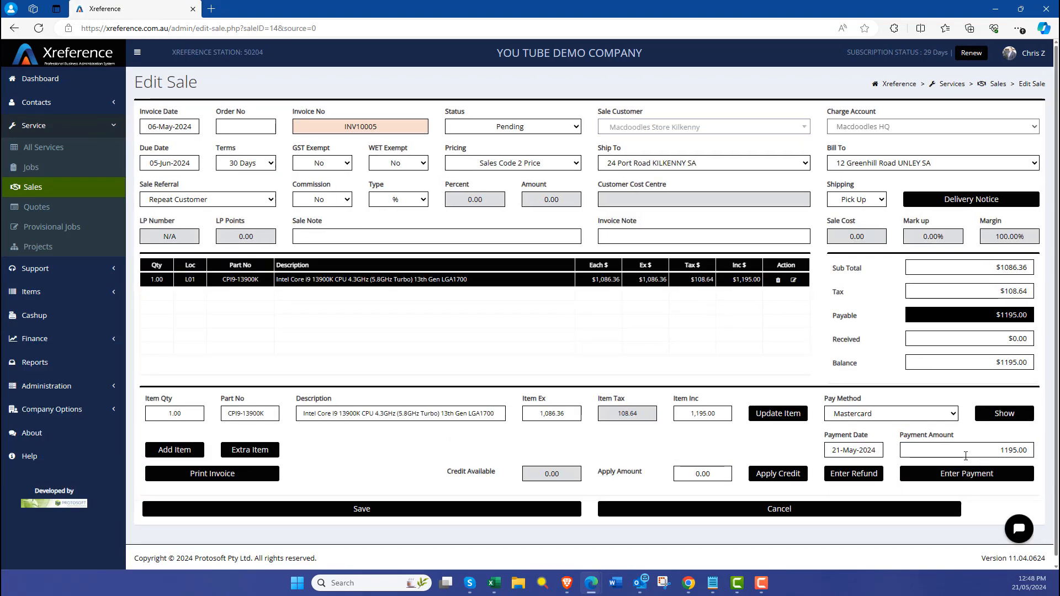
# Record a $1,195.00 Direct Deposit payment dated 01-Jun-2024 against the sale, then save the sale.
pyautogui.click(922, 415)
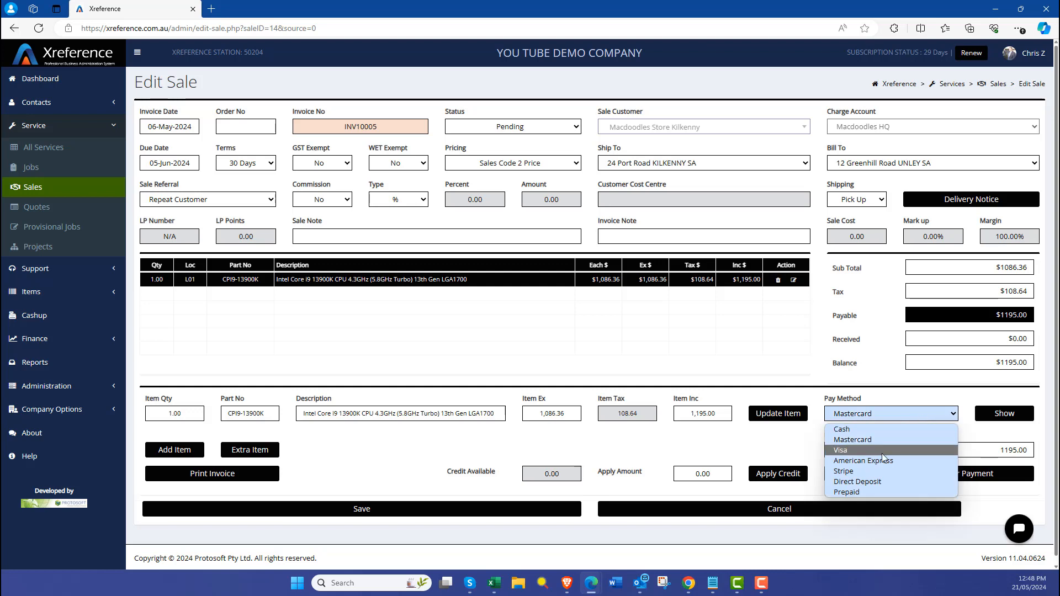
pyautogui.click(860, 482)
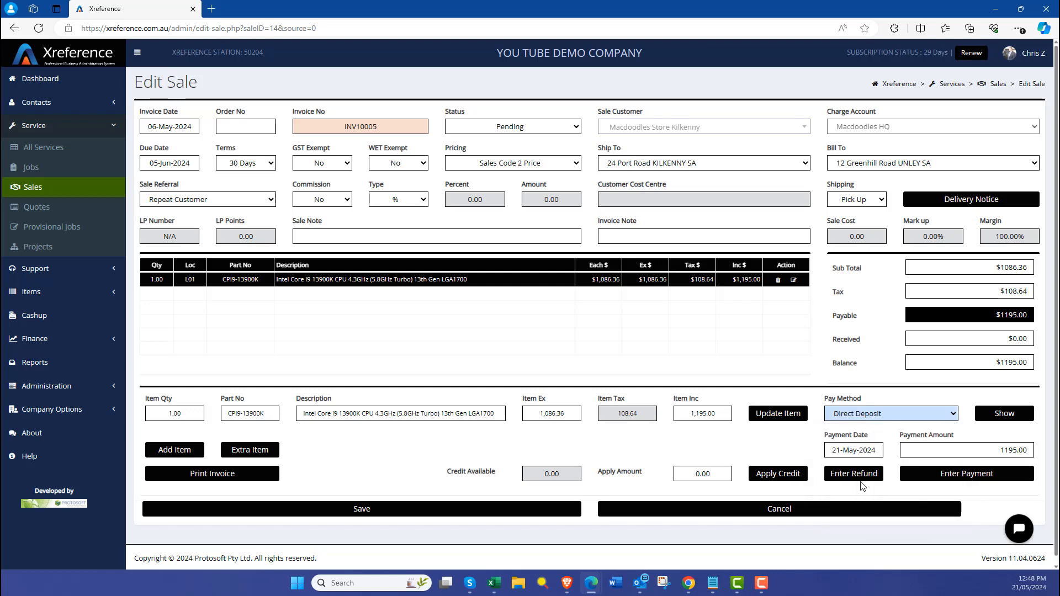
pyautogui.click(871, 455)
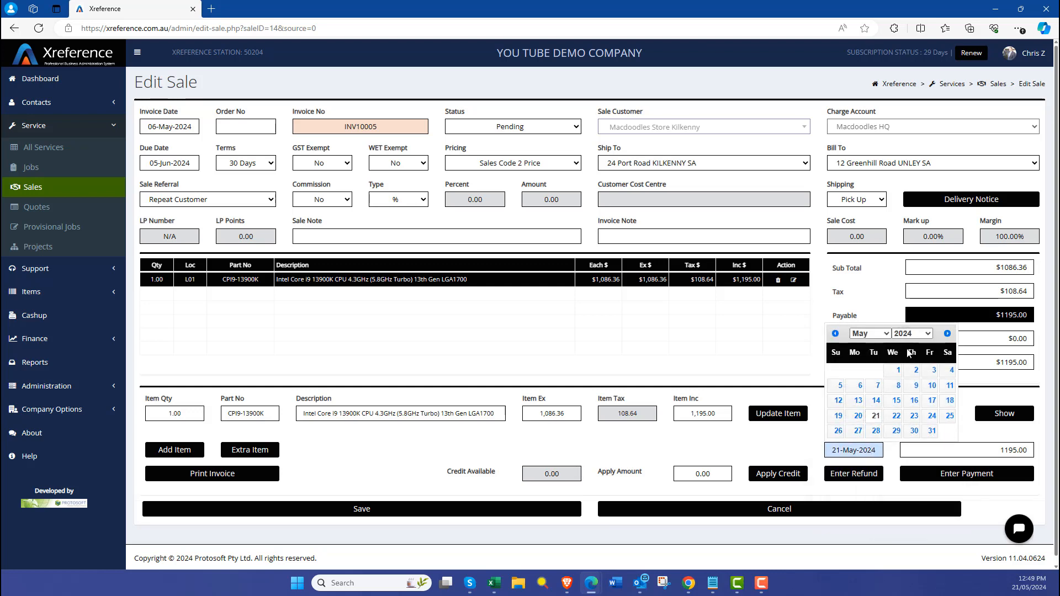
pyautogui.click(882, 334)
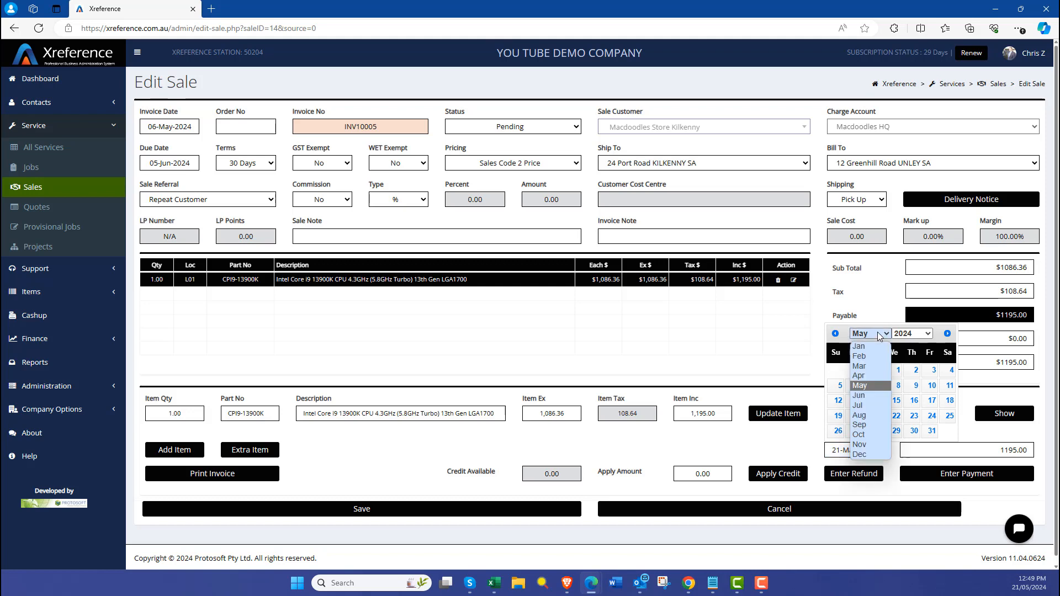
pyautogui.click(865, 397)
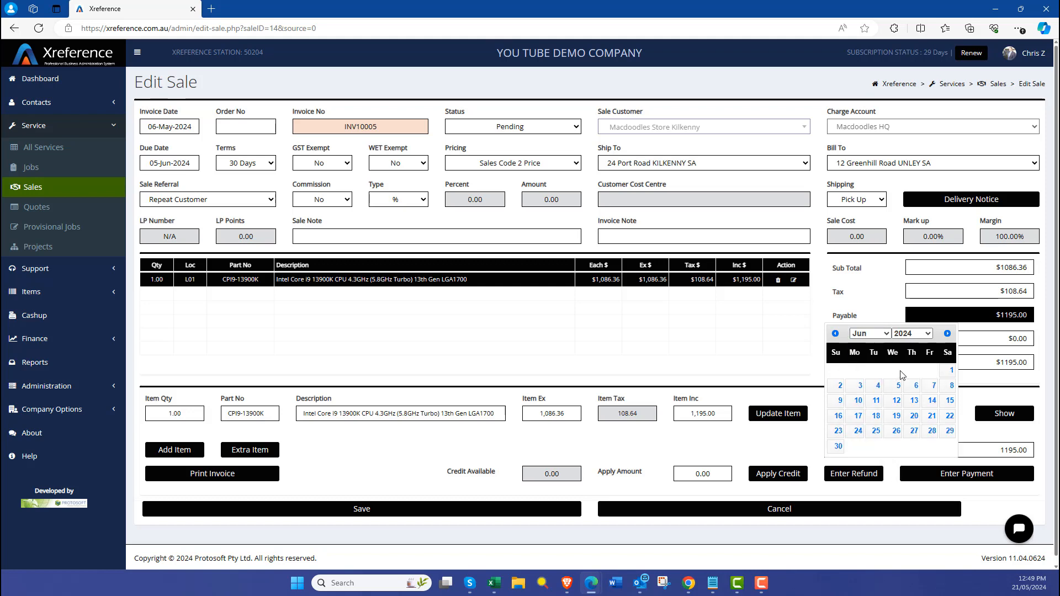
pyautogui.click(948, 374)
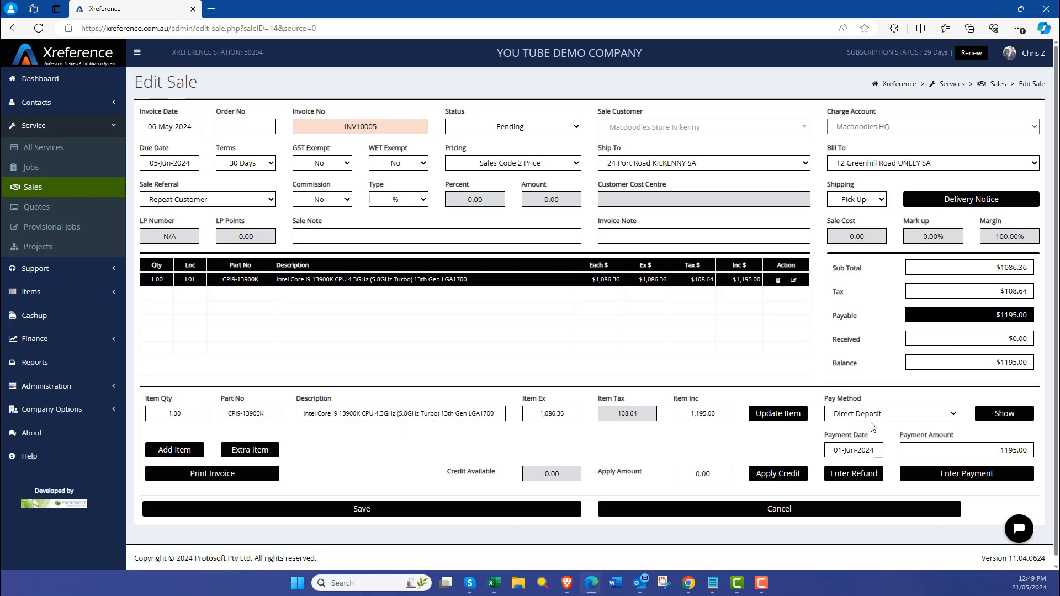
pyautogui.click(981, 470)
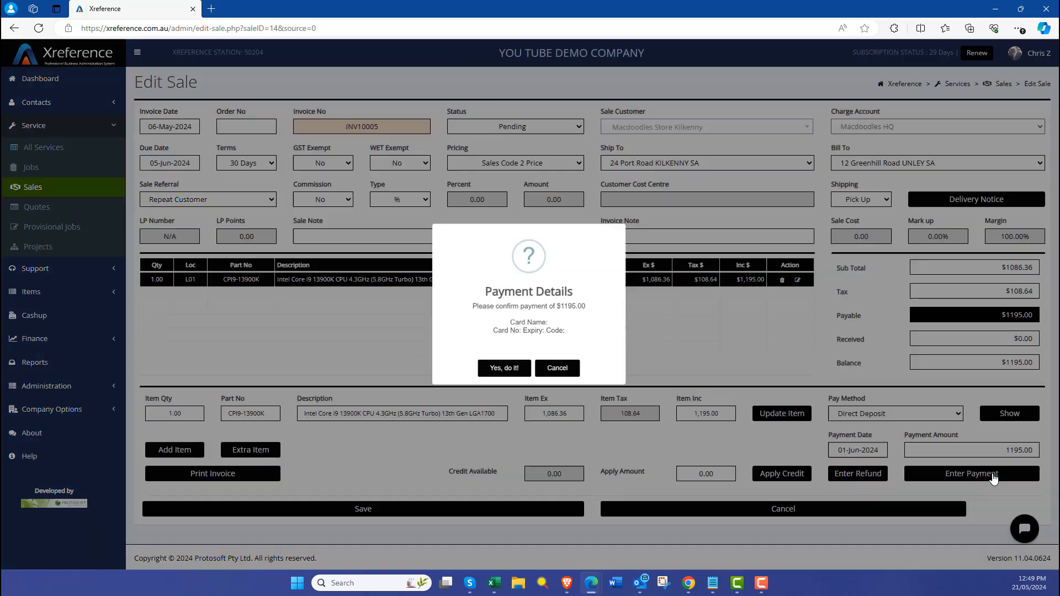
pyautogui.click(498, 396)
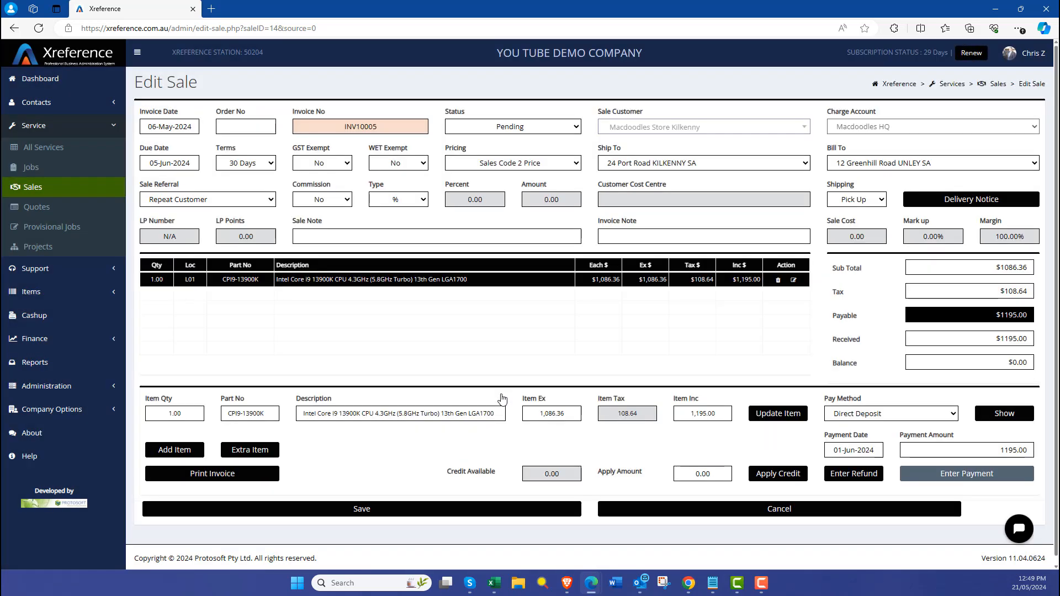
pyautogui.click(370, 510)
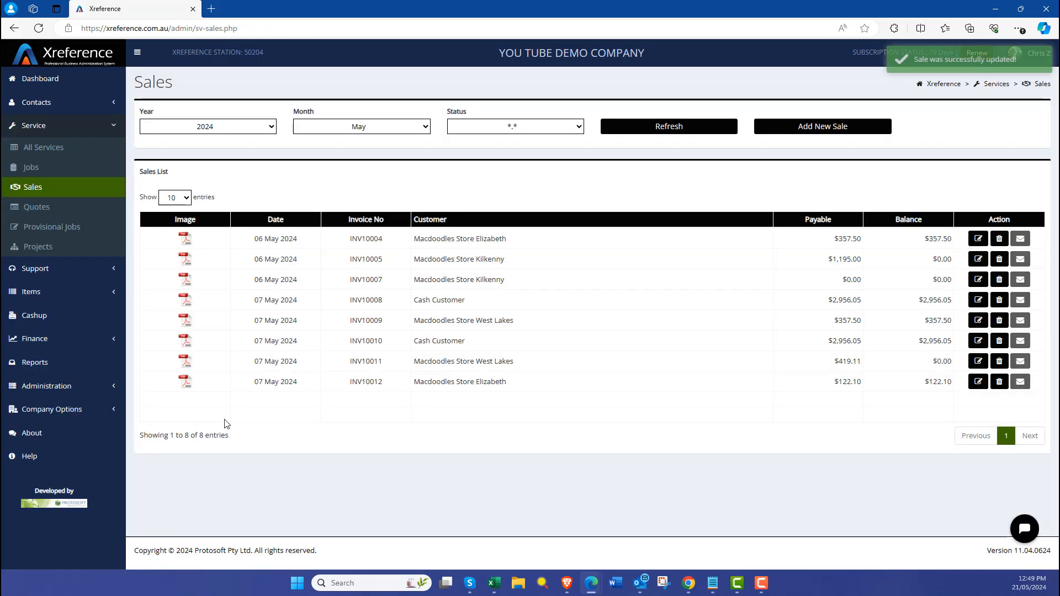
# Return to Banking and view the Commonwealth Bank account's 2024 chart, examining the June Money IN bar.
pyautogui.click(52, 334)
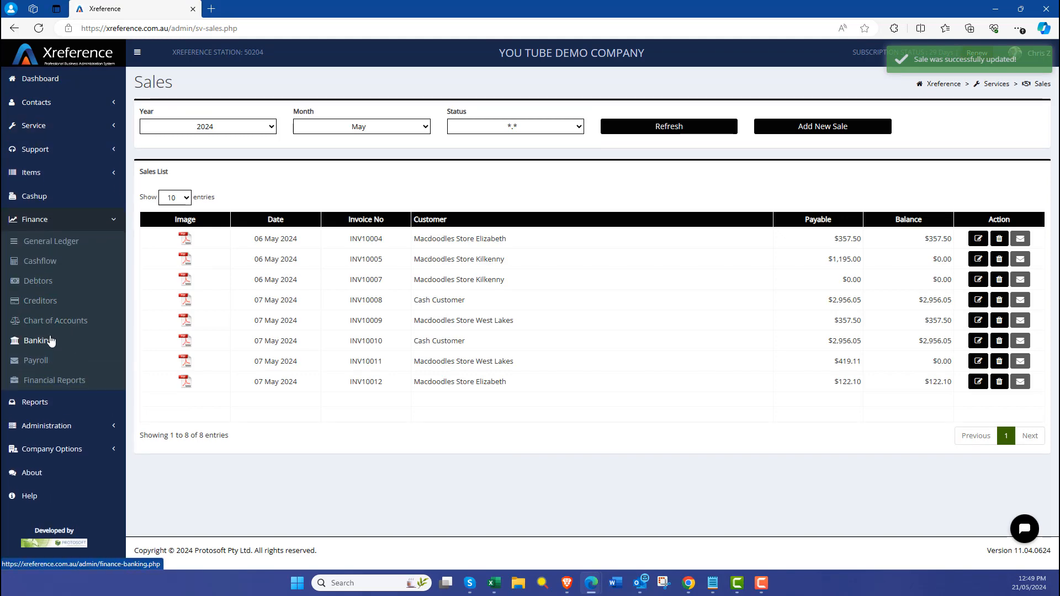
pyautogui.click(51, 342)
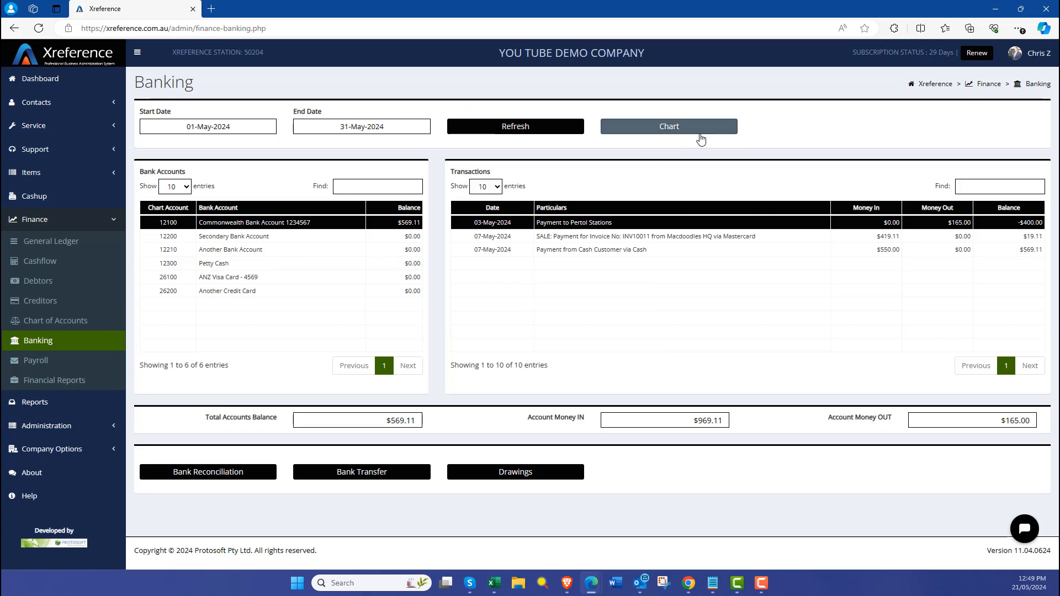
pyautogui.click(700, 138)
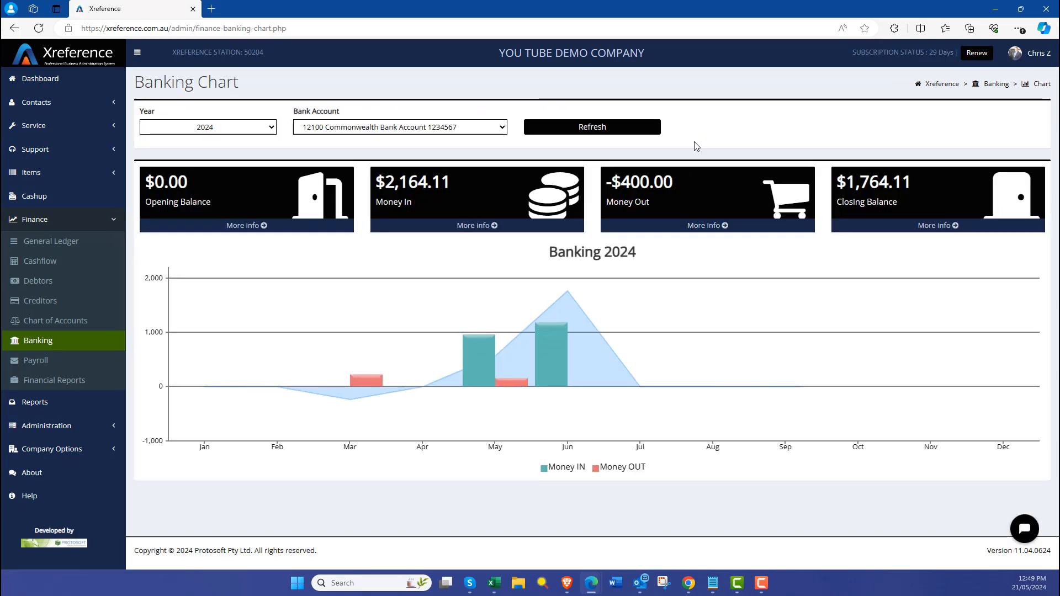
pyautogui.moveTo(552, 348)
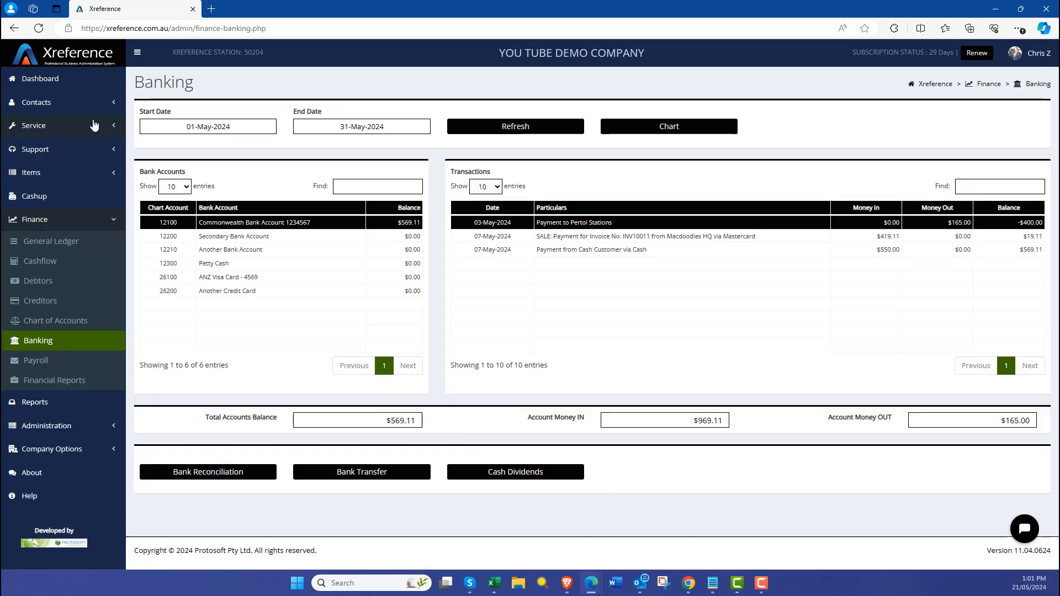
# Edit the first login user, ensure the banking Drawings, Capital Injection and Cash Dividends permissions are granted, and save the user.
pyautogui.click(36, 102)
pyautogui.click(42, 223)
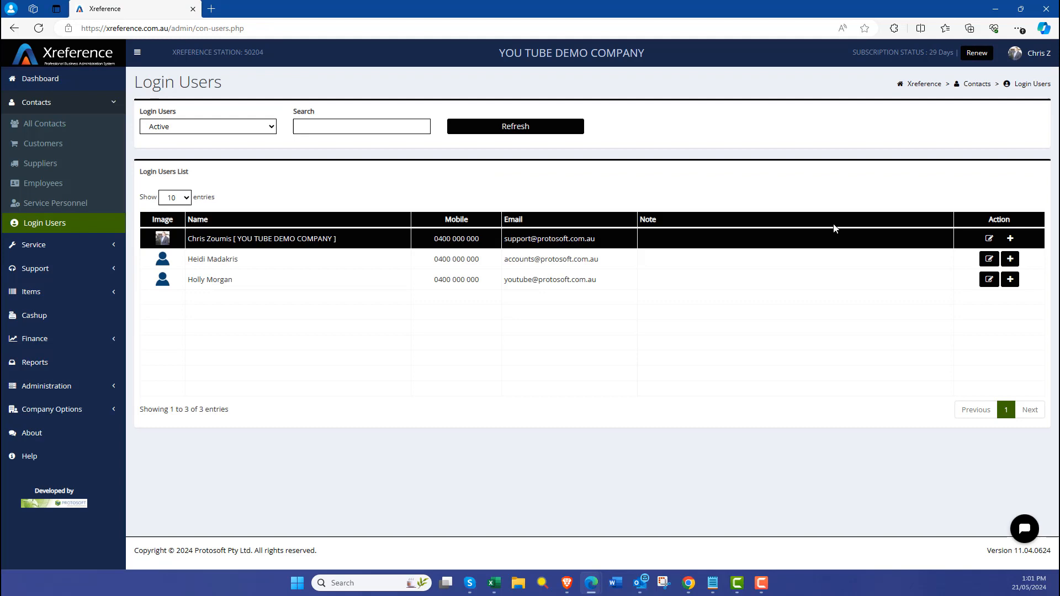
pyautogui.click(989, 239)
pyautogui.moveTo(881, 154); pyautogui.dragTo(881, 293)
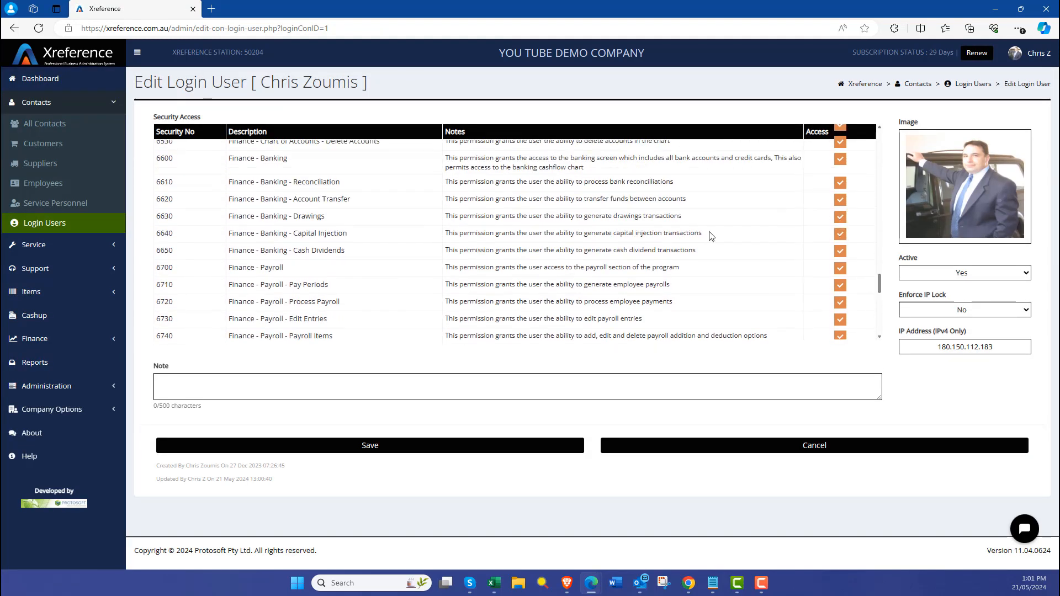
pyautogui.click(332, 445)
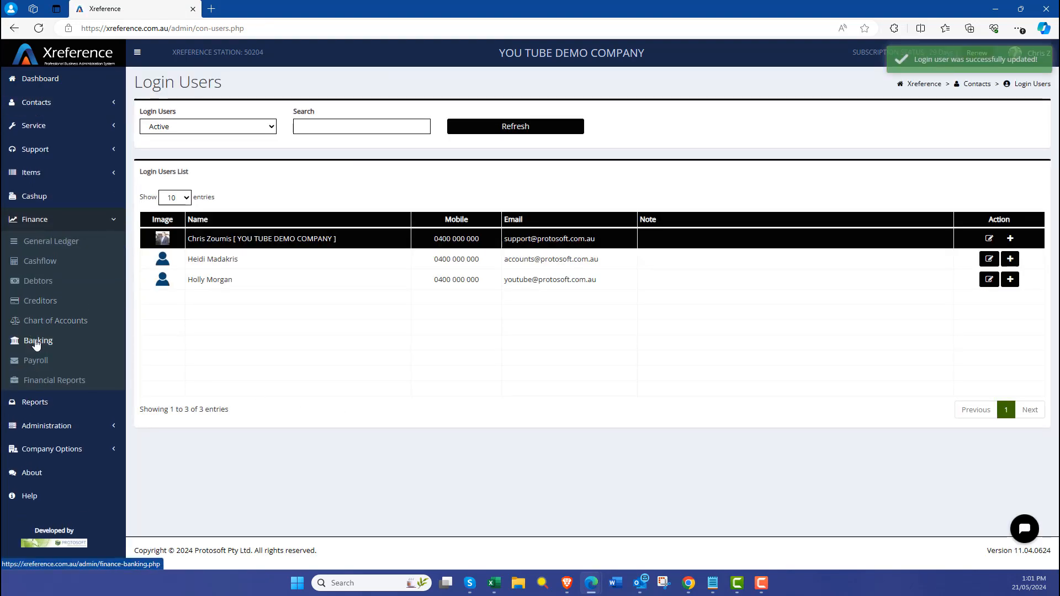
# In Banking, add a $5,000.00 capital injection from 31100 Equity Holder Primary to the 12100 Commonwealth Bank account with the particulars "Start Up".
pyautogui.click(37, 339)
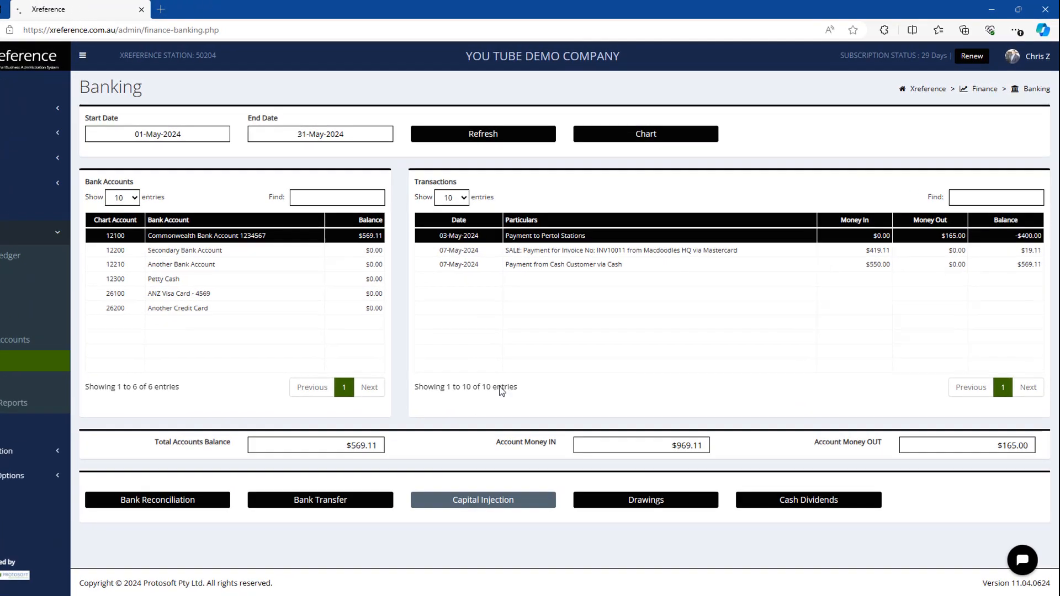
pyautogui.click(483, 500)
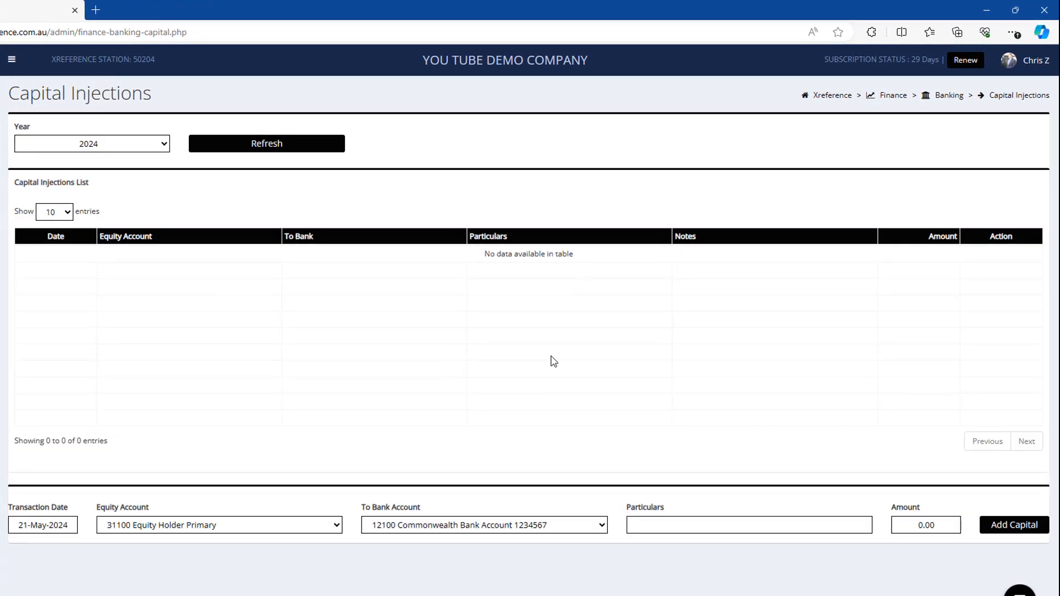
pyautogui.click(251, 528)
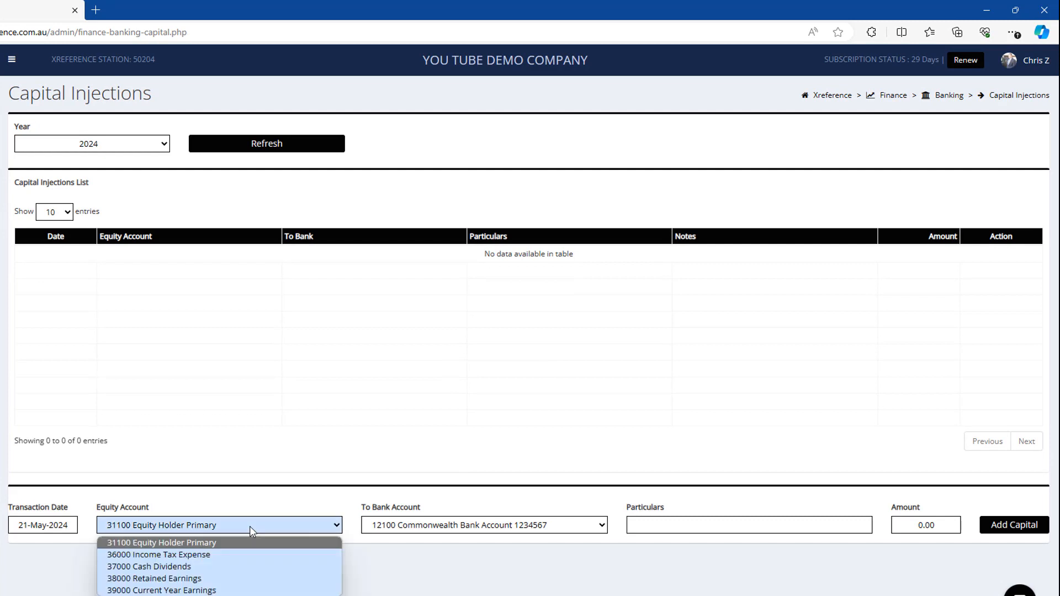
pyautogui.click(249, 526)
pyautogui.click(495, 525)
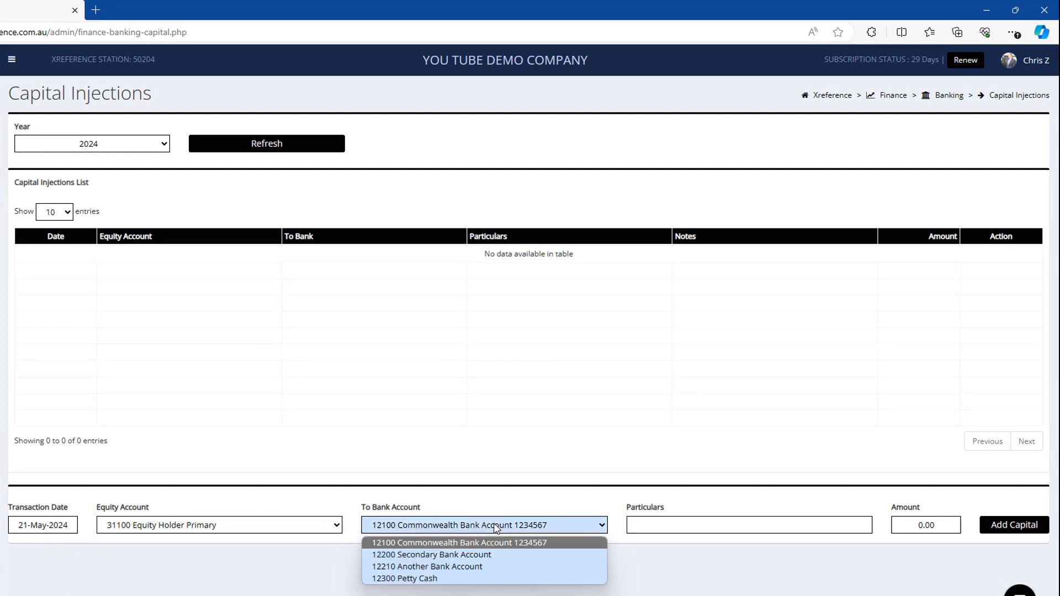
pyautogui.click(496, 529)
pyautogui.click(647, 524)
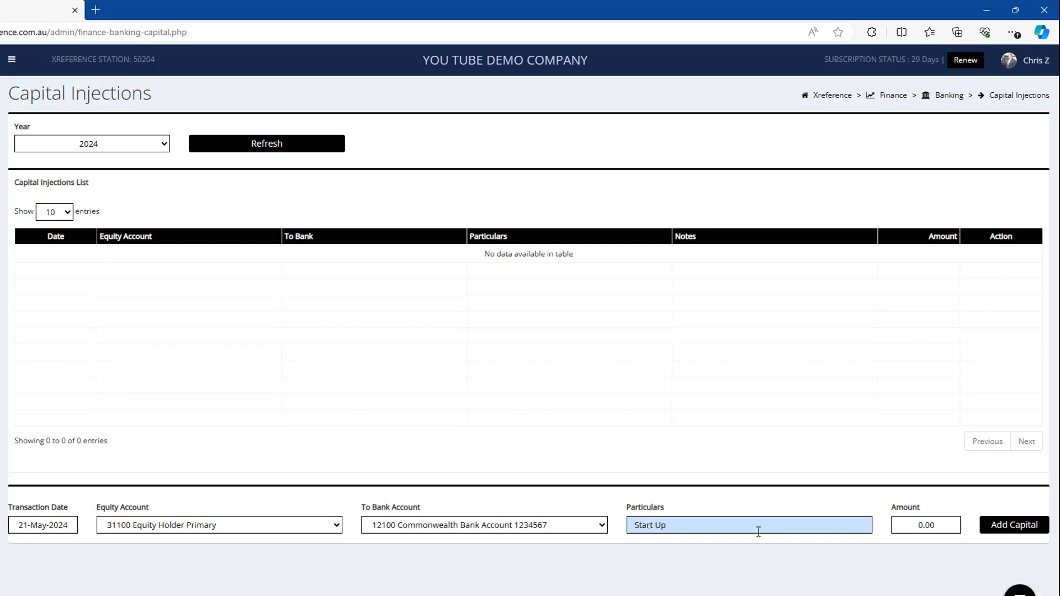
pyautogui.press('Tab')
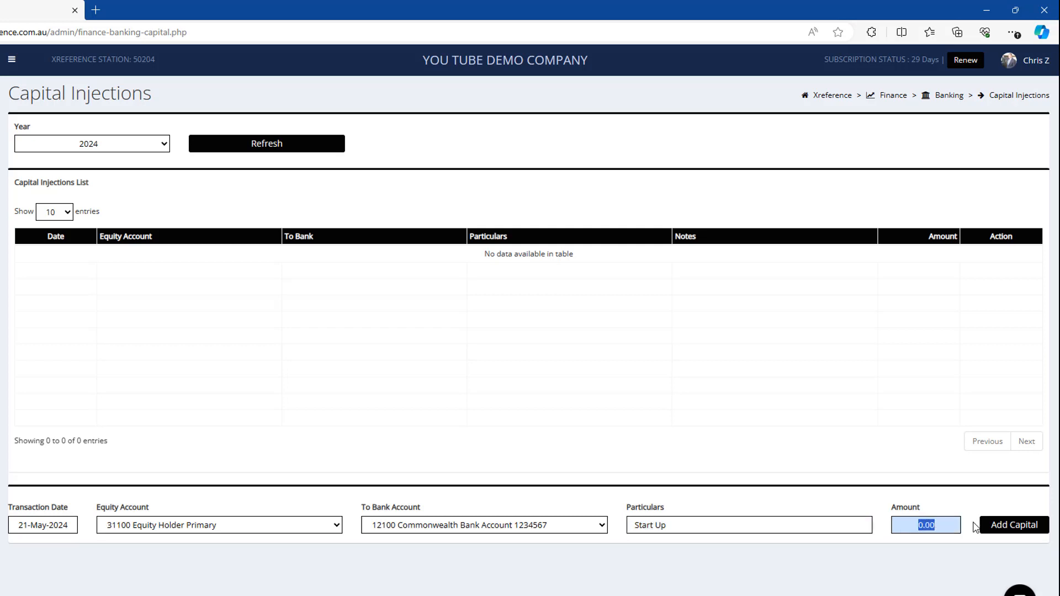
pyautogui.write('50')
pyautogui.click(1014, 527)
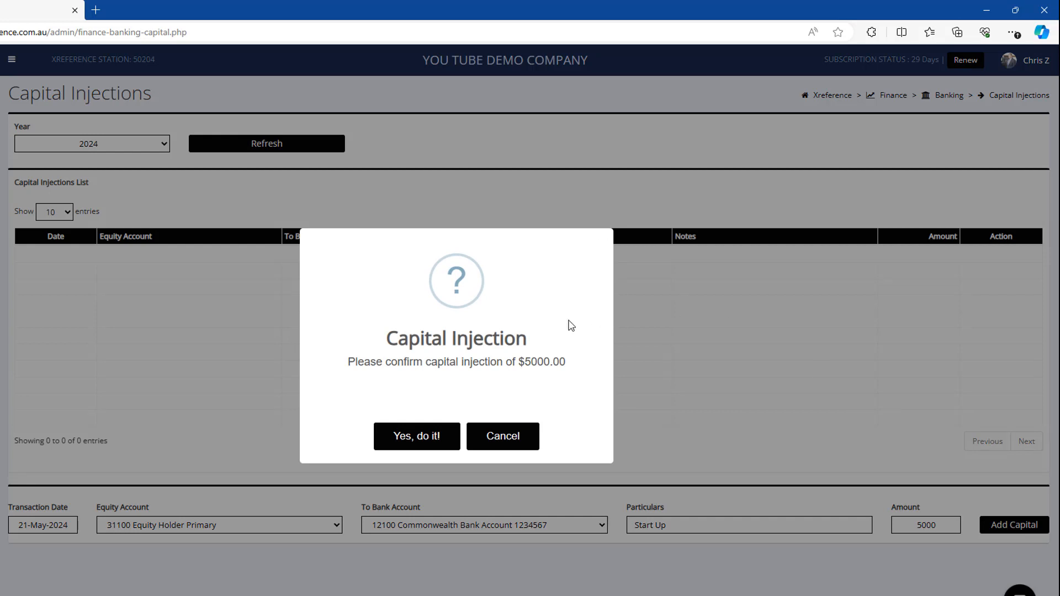
pyautogui.click(405, 436)
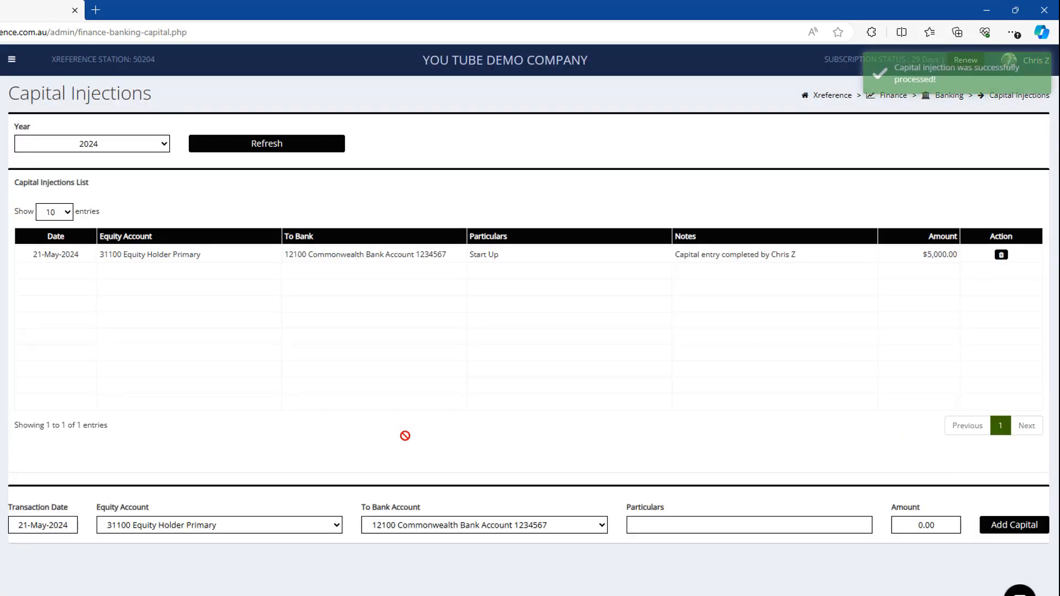
# Check the capital injection in the Banking transactions and under 30000 Equity in the Chart of Accounts.
pyautogui.click(395, 255)
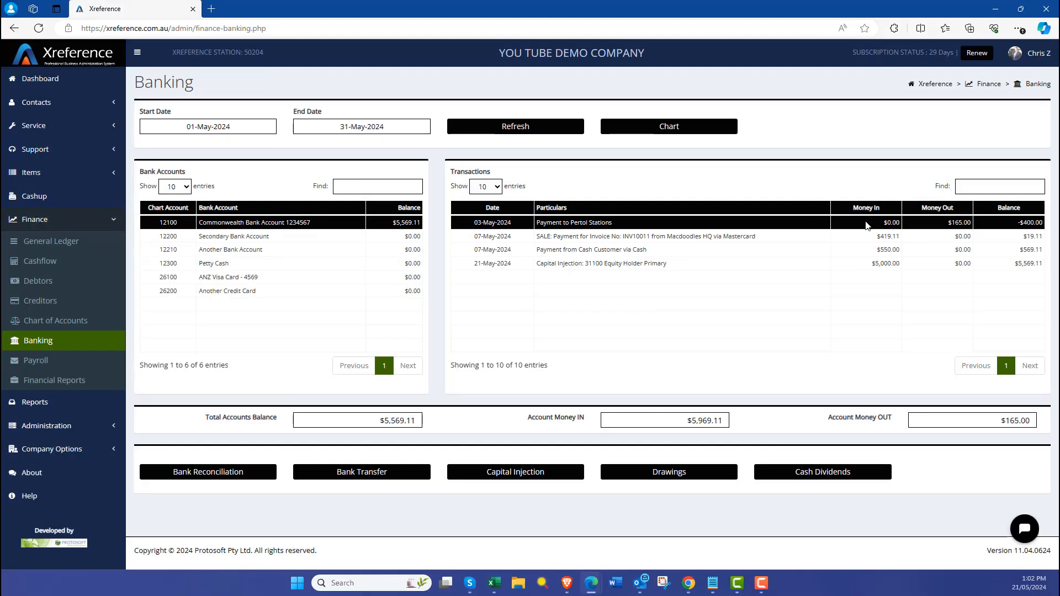
pyautogui.click(904, 269)
pyautogui.click(88, 323)
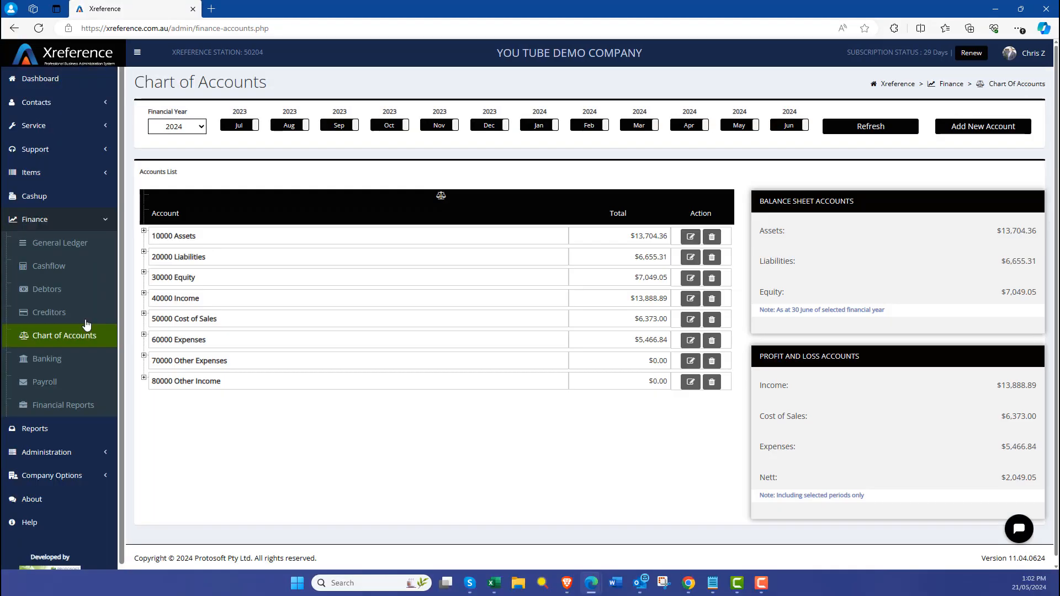
pyautogui.click(143, 272)
pyautogui.click(302, 301)
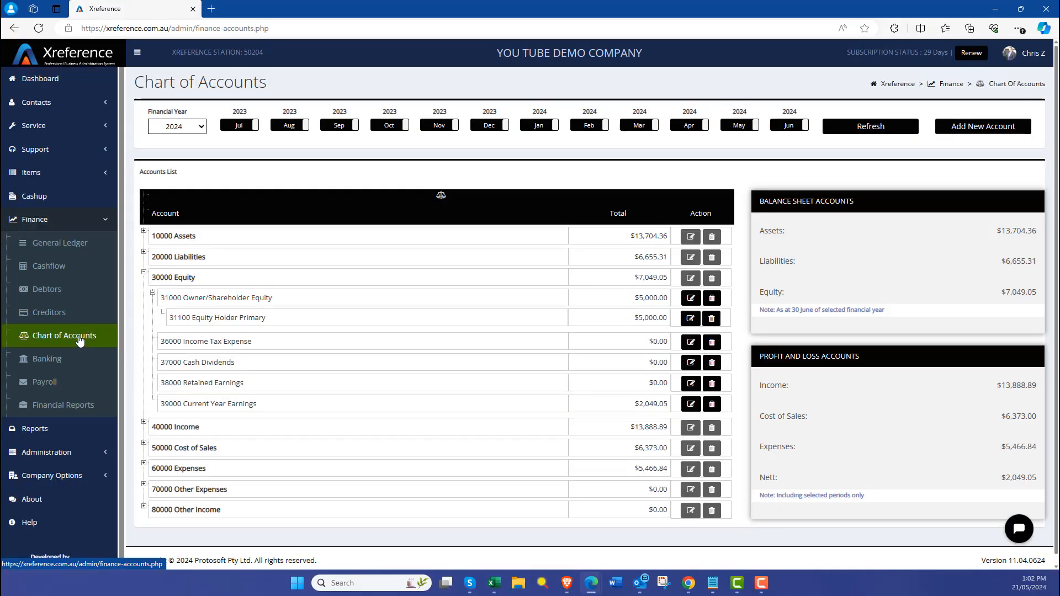
# View the capital injection's journal entries on the last page of the May 2024 General Ledger.
pyautogui.click(66, 244)
pyautogui.click(1006, 446)
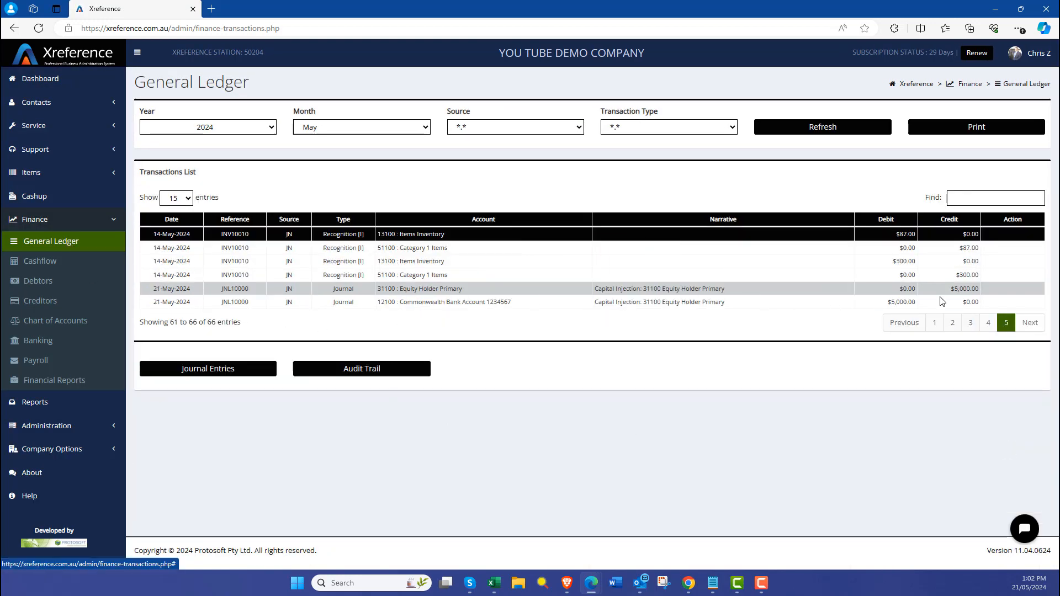
# In Banking, transfer $1,000.00 from the 12100 Commonwealth Bank account to 12210 Another Bank Account with the particulars "test".
pyautogui.click(38, 340)
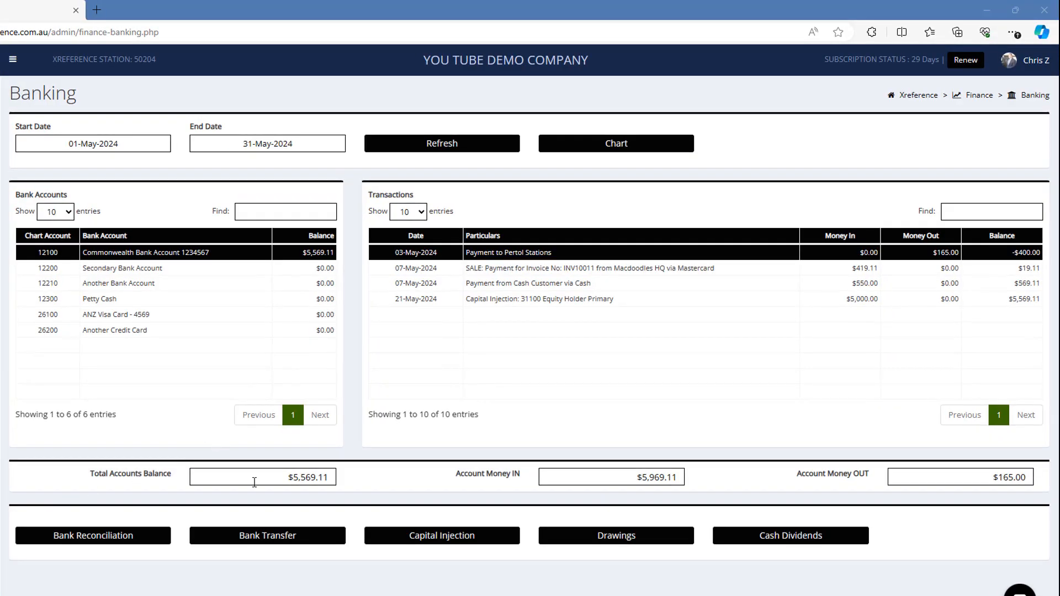
pyautogui.click(312, 547)
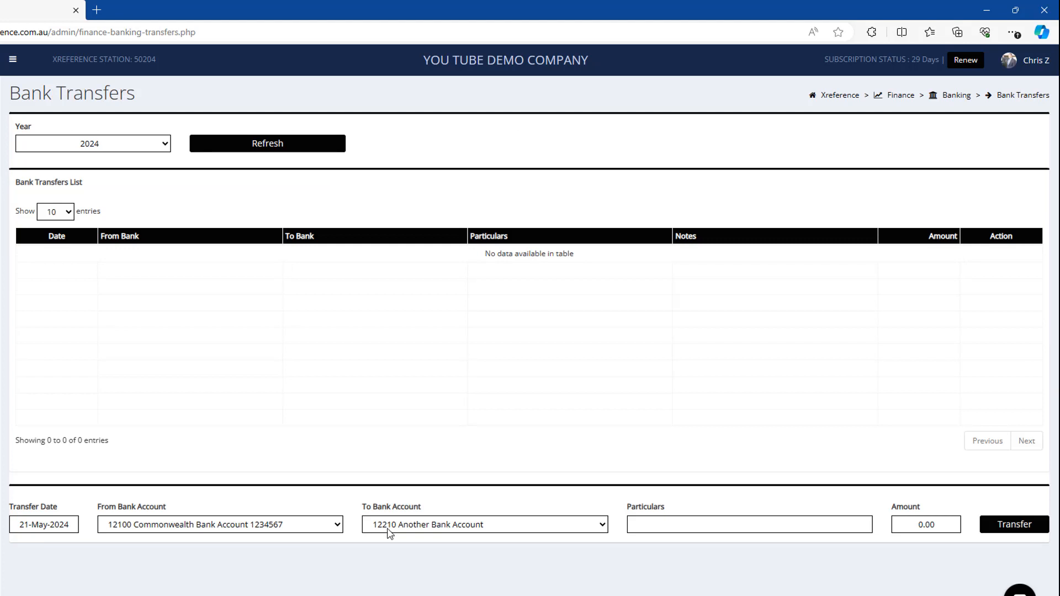
pyautogui.click(474, 527)
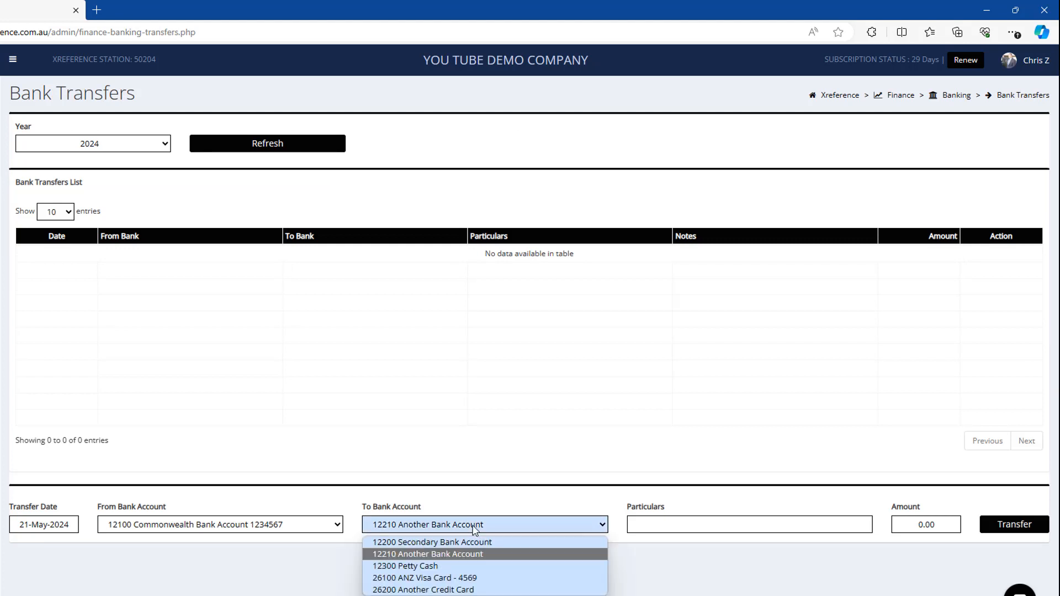
pyautogui.click(474, 528)
pyautogui.click(746, 526)
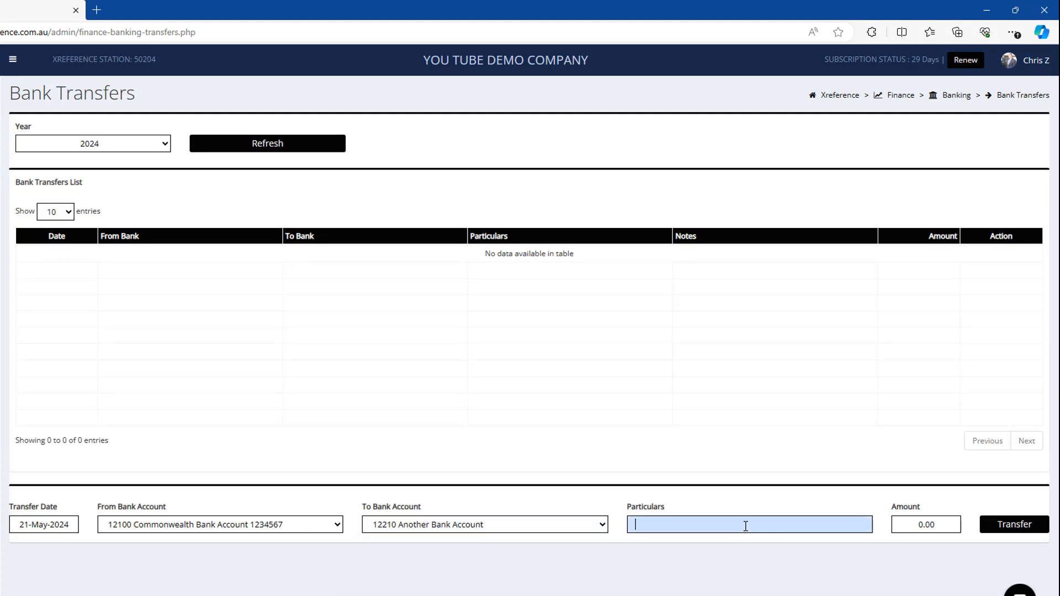
pyautogui.click(938, 528)
pyautogui.write('1000')
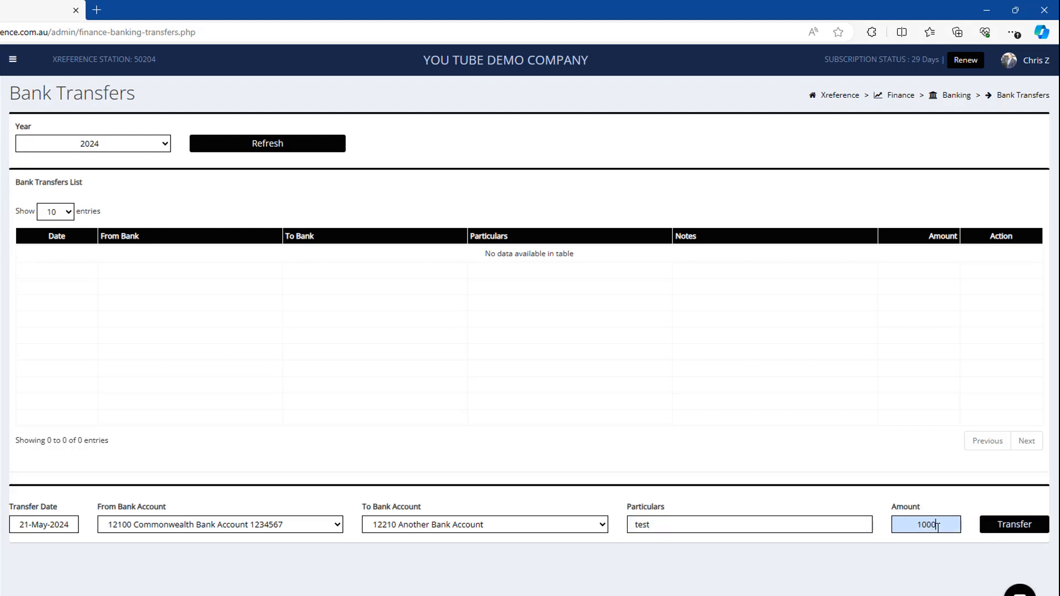
pyautogui.click(1015, 525)
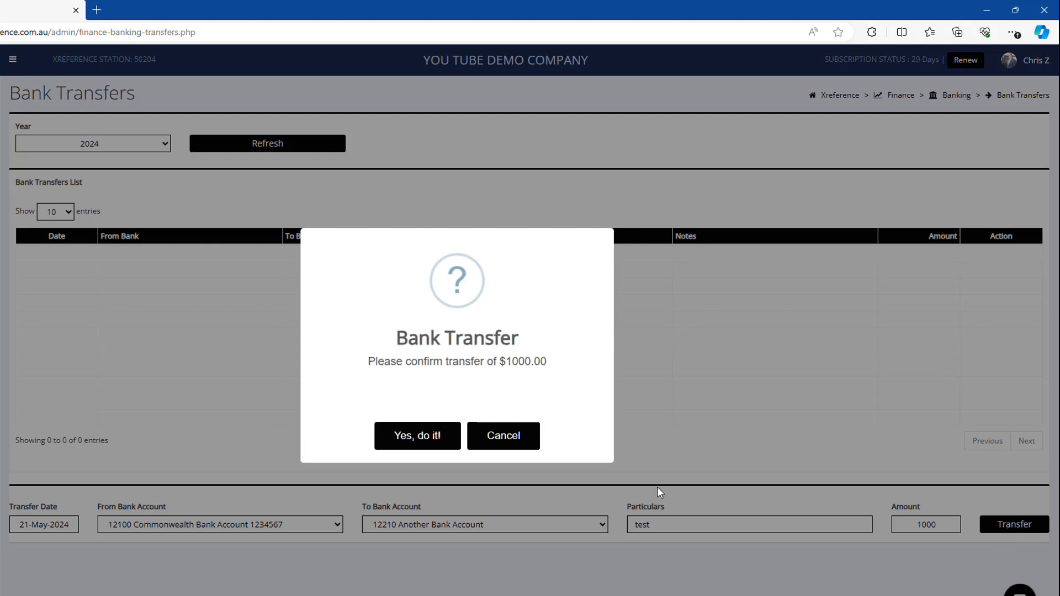
pyautogui.click(421, 434)
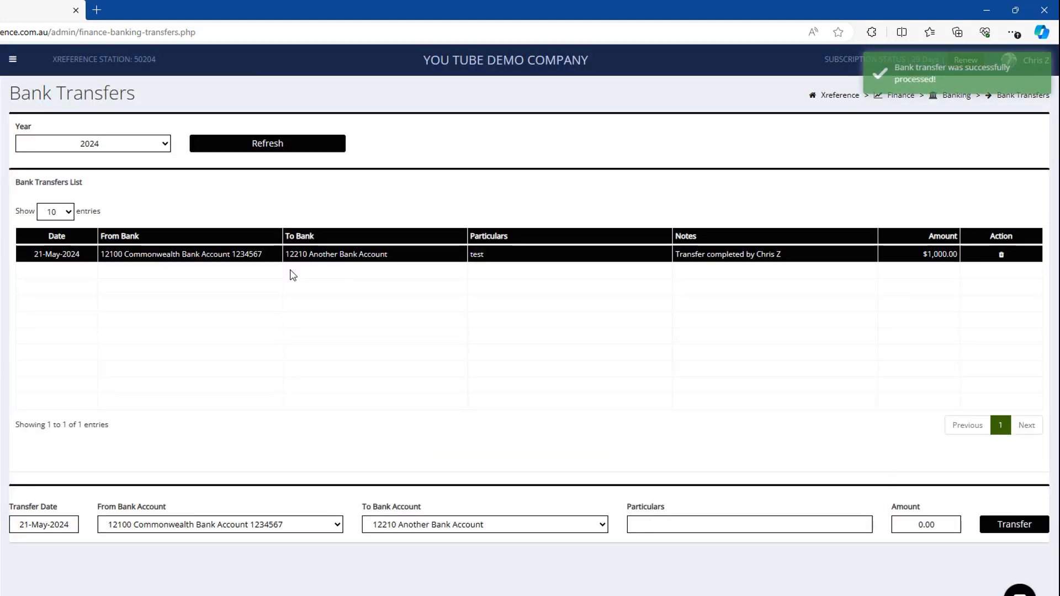
# Check the bank transfer in the Banking transactions of both 12210 Another Bank Account and the 12100 Commonwealth Bank account.
pyautogui.hotkey('alt', 'Left')
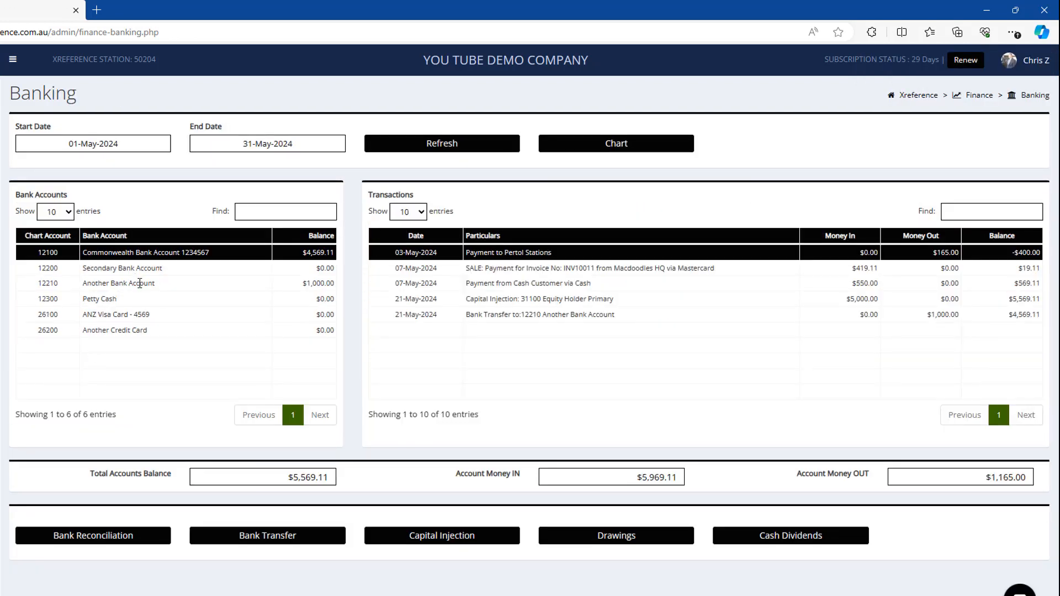
pyautogui.click(140, 283)
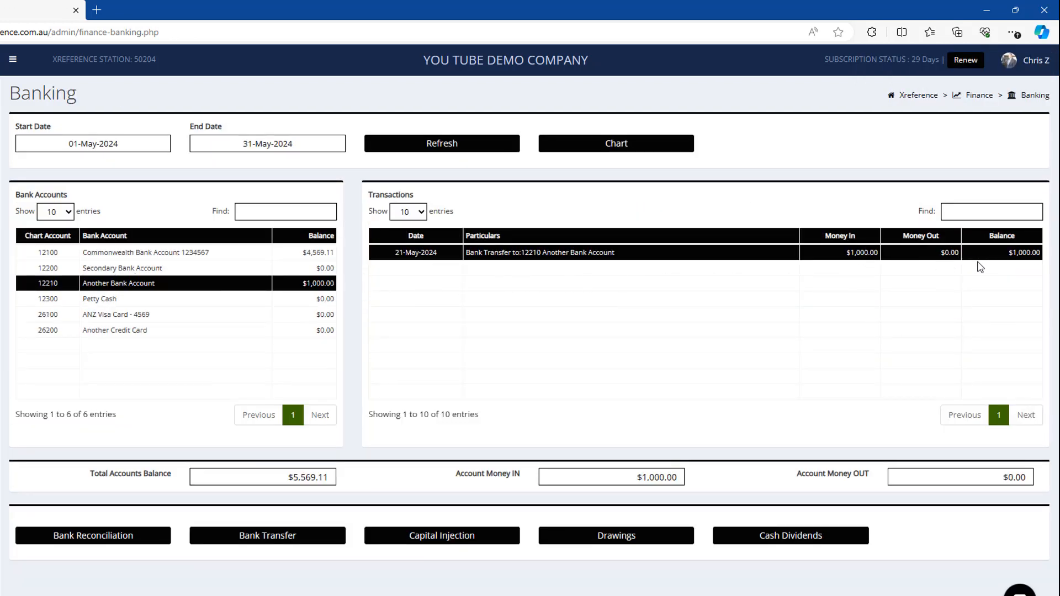
pyautogui.click(177, 253)
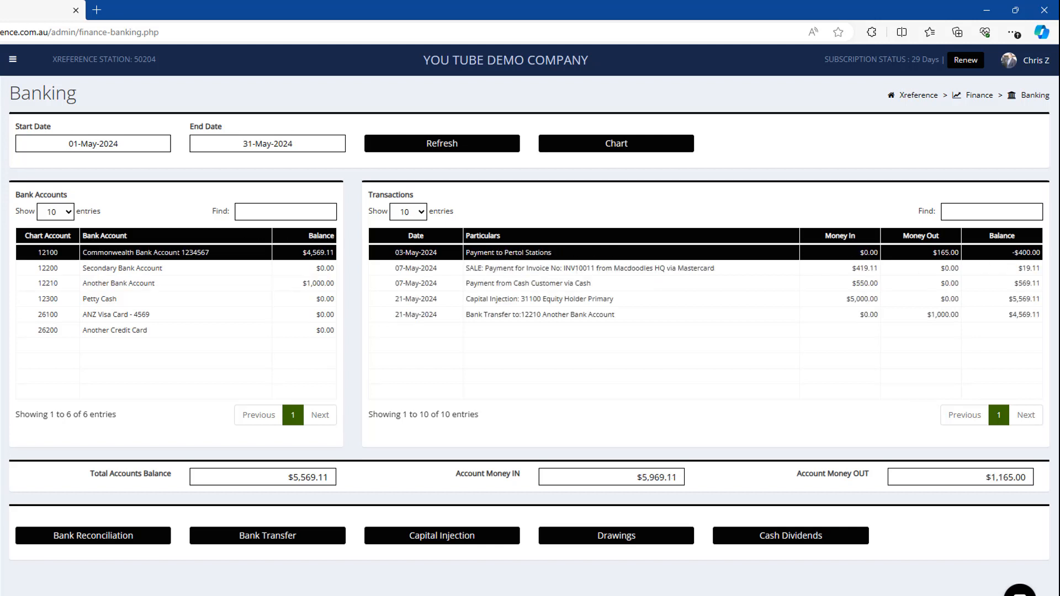
pyautogui.click(534, 316)
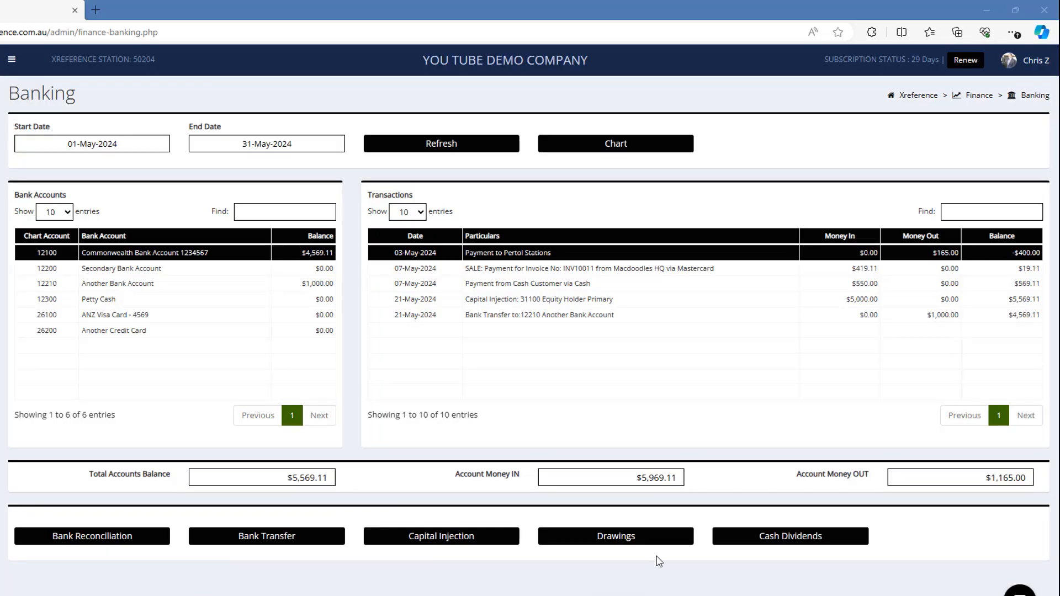
# Add a $1,500.00 drawing for 31100 Equity Holder Primary from the 12100 Commonwealth Bank account with the particulars "Some of what we put into the business".
pyautogui.click(667, 539)
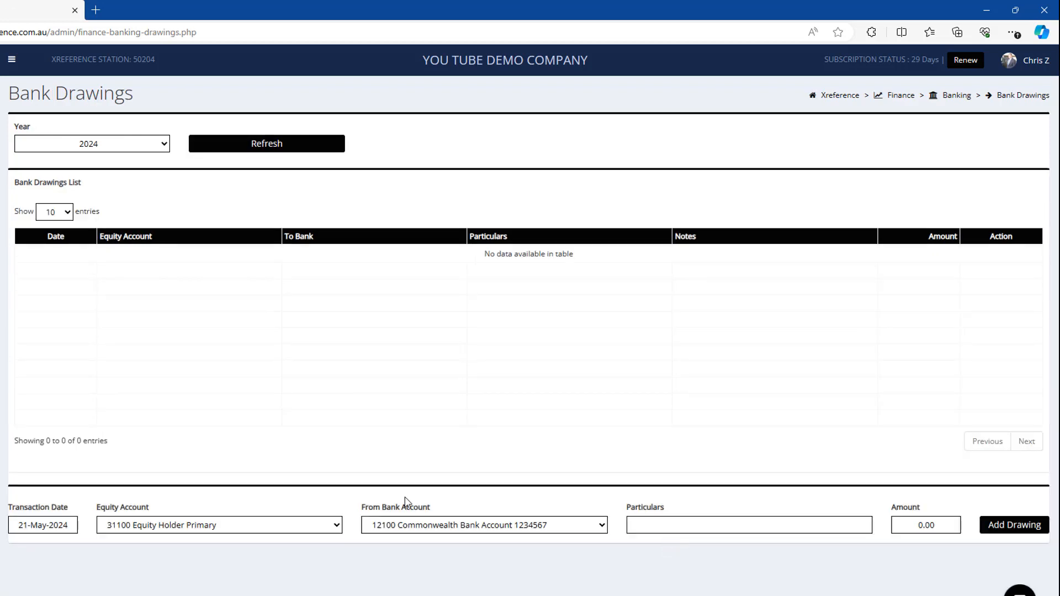
pyautogui.click(655, 524)
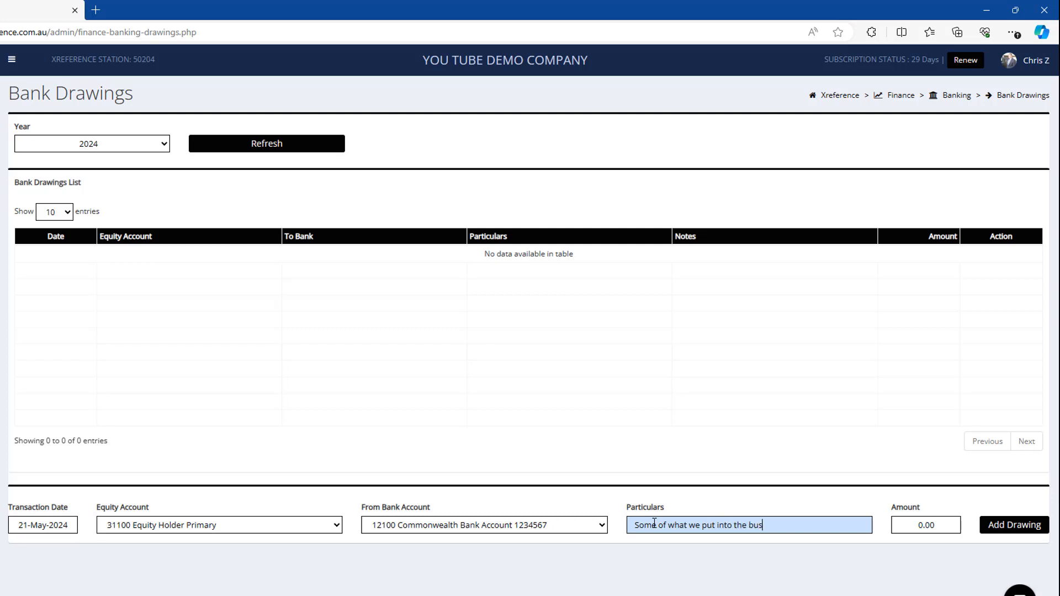
pyautogui.write('s')
pyautogui.press('Tab')
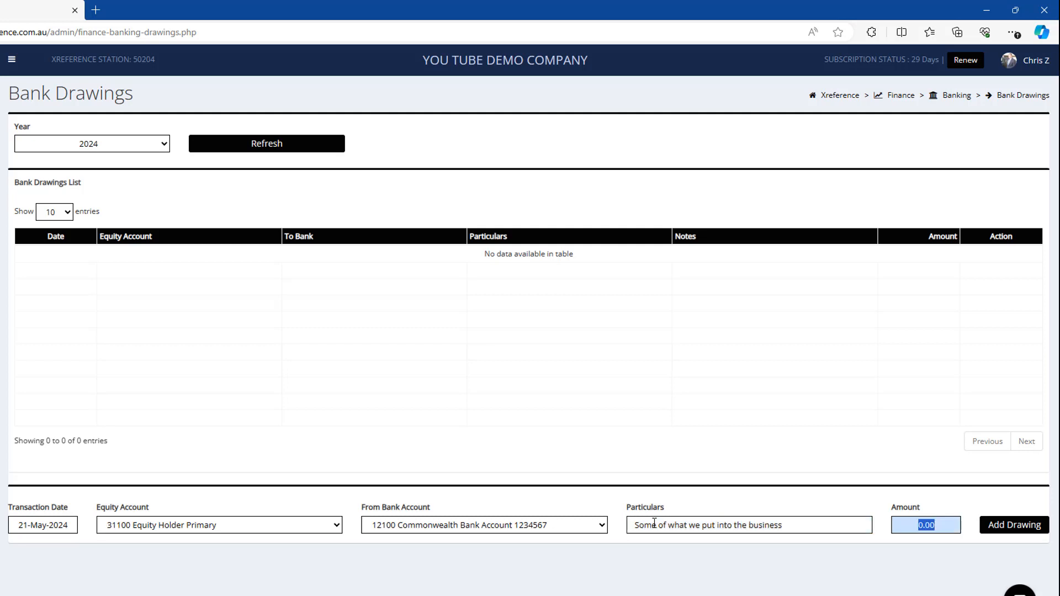
pyautogui.write('15')
pyautogui.click(1012, 528)
pyautogui.click(424, 448)
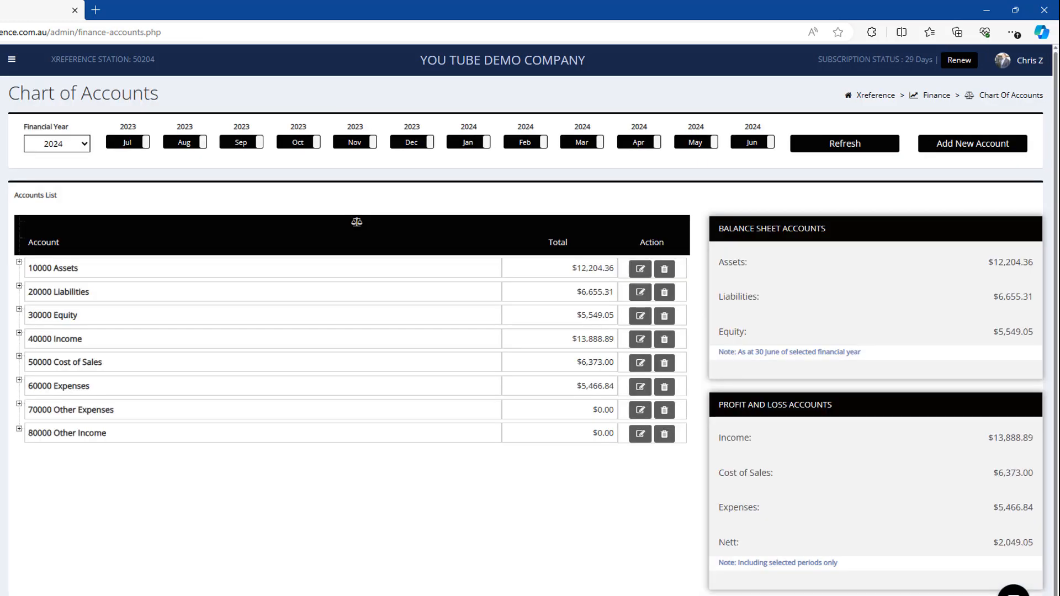
# Check the total of 31100 Equity Holder Primary under 30000 Equity in the Chart of Accounts.
pyautogui.click(18, 310)
pyautogui.click(29, 332)
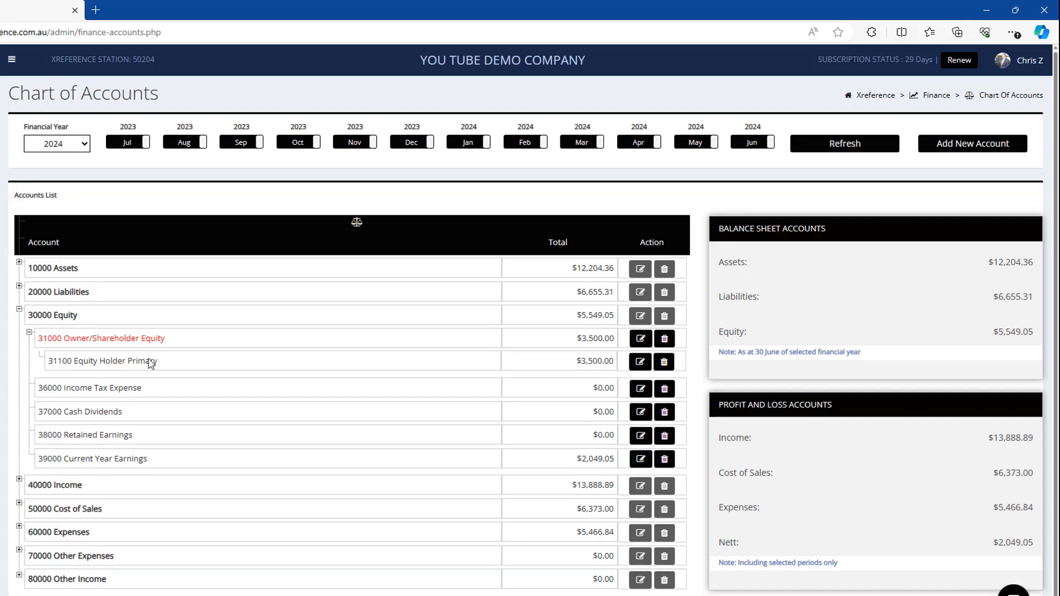
pyautogui.moveTo(563, 367); pyautogui.dragTo(615, 366)
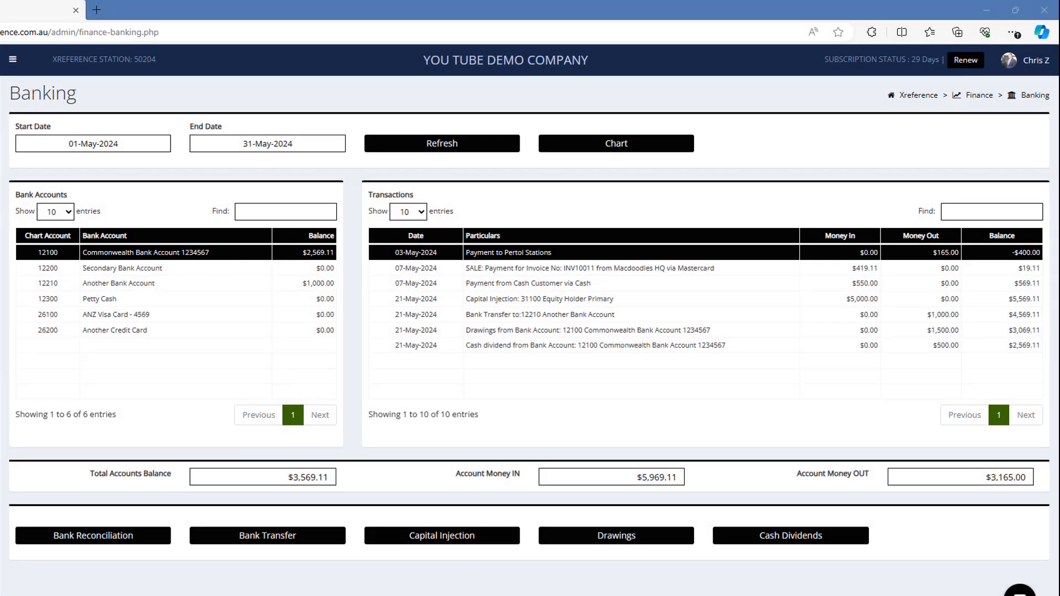
# From Banking, create a new bank reconciliation for the 12100 Commonwealth Bank account.
pyautogui.click(158, 538)
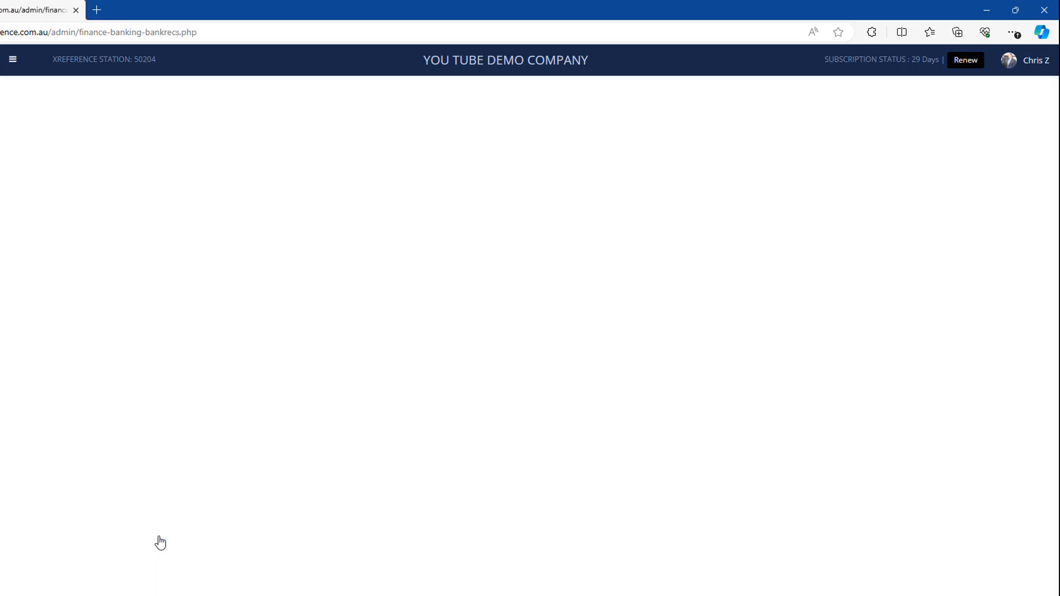
pyautogui.click(349, 144)
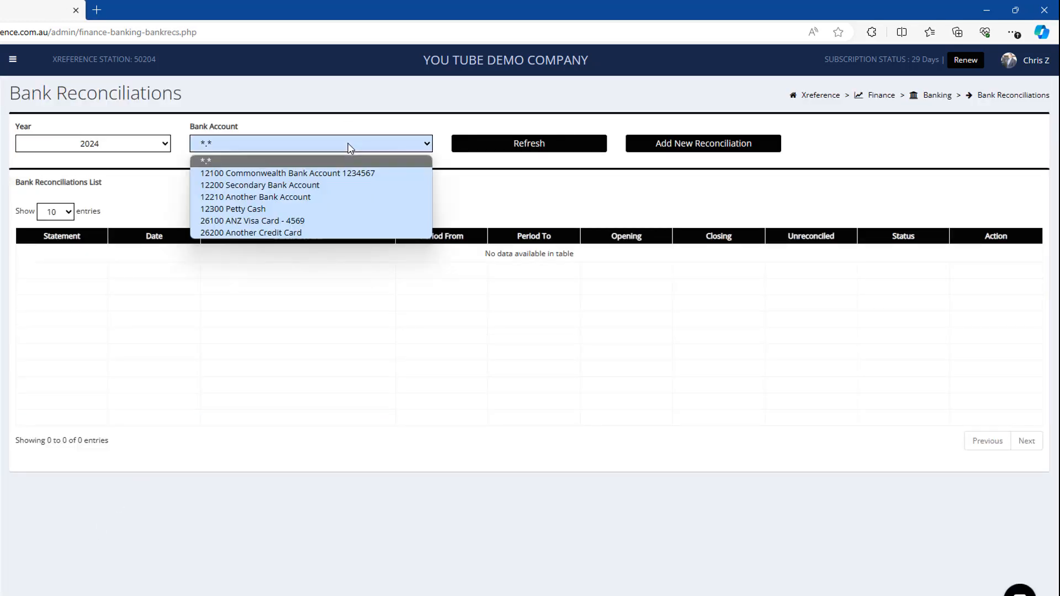
pyautogui.click(347, 174)
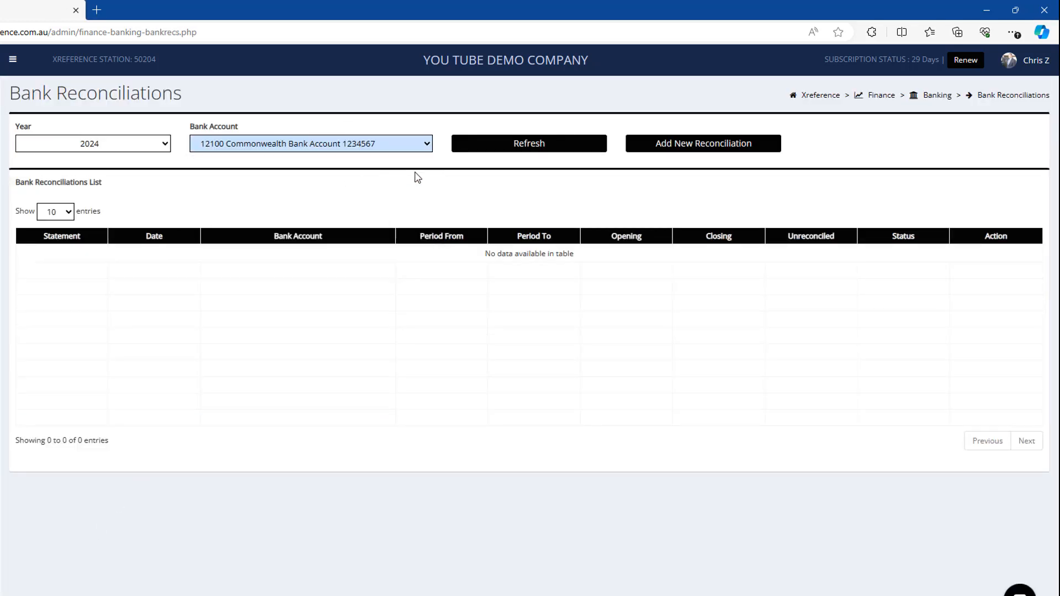
pyautogui.click(705, 145)
# Set the reconciliation's statement period to 01-May-2024 through 31-May-2024 and its date to 31-May-2024.
pyautogui.click(440, 147)
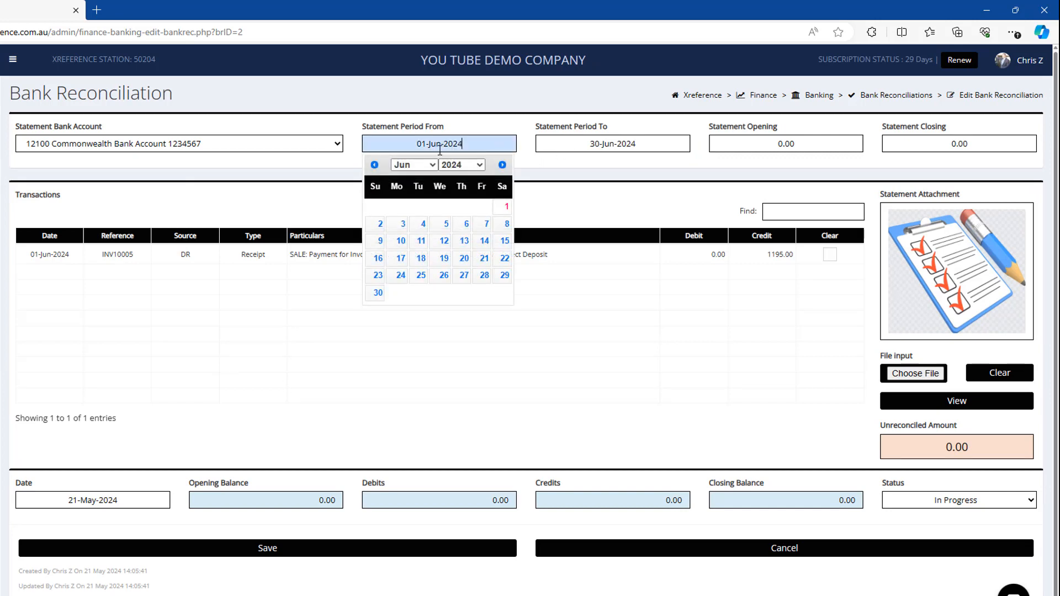
pyautogui.click(374, 164)
pyautogui.click(440, 206)
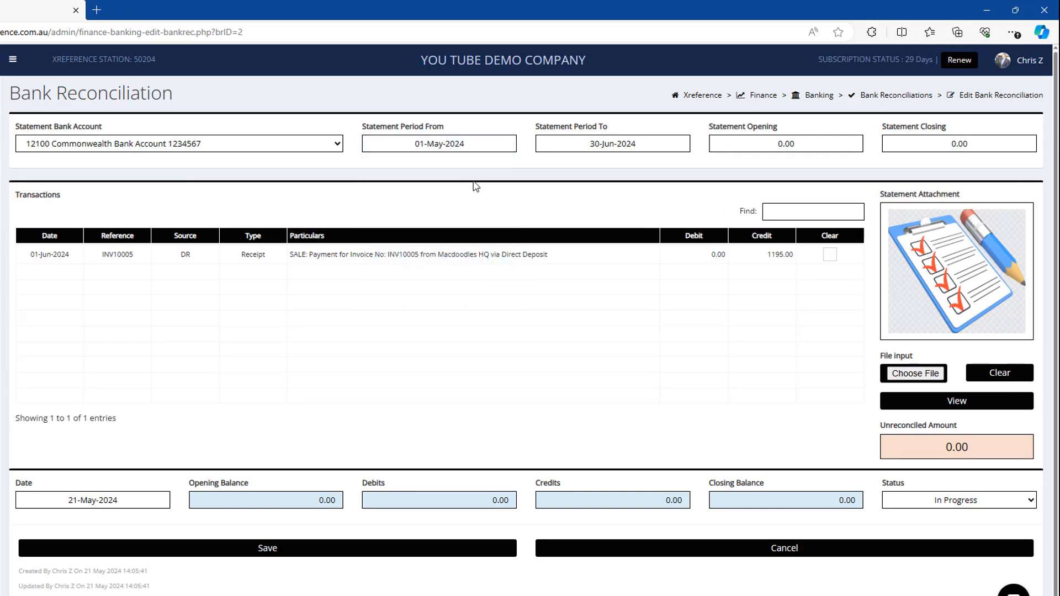
pyautogui.click(661, 142)
pyautogui.click(548, 165)
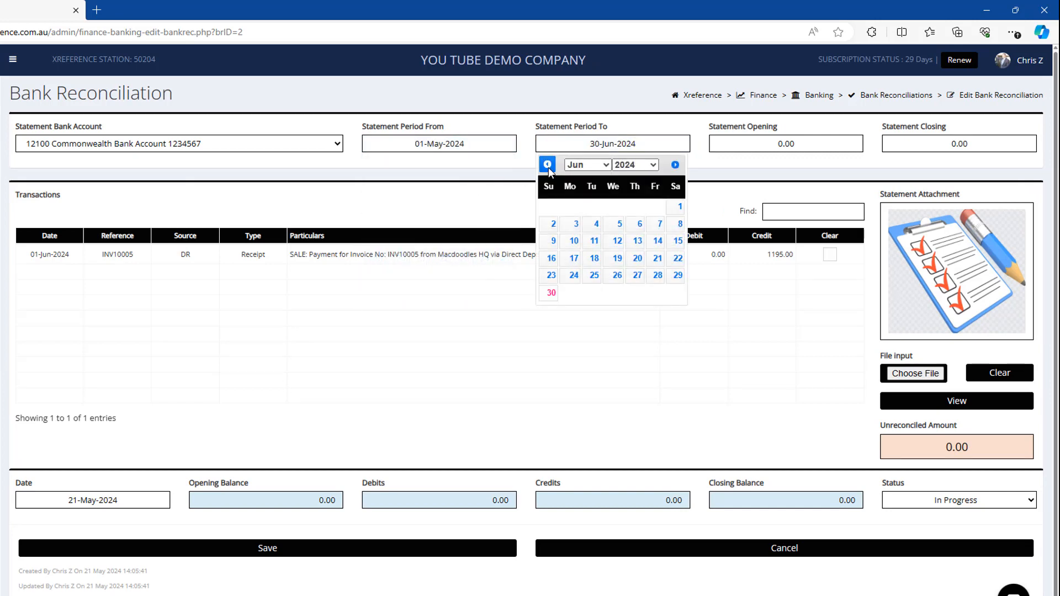
pyautogui.click(657, 275)
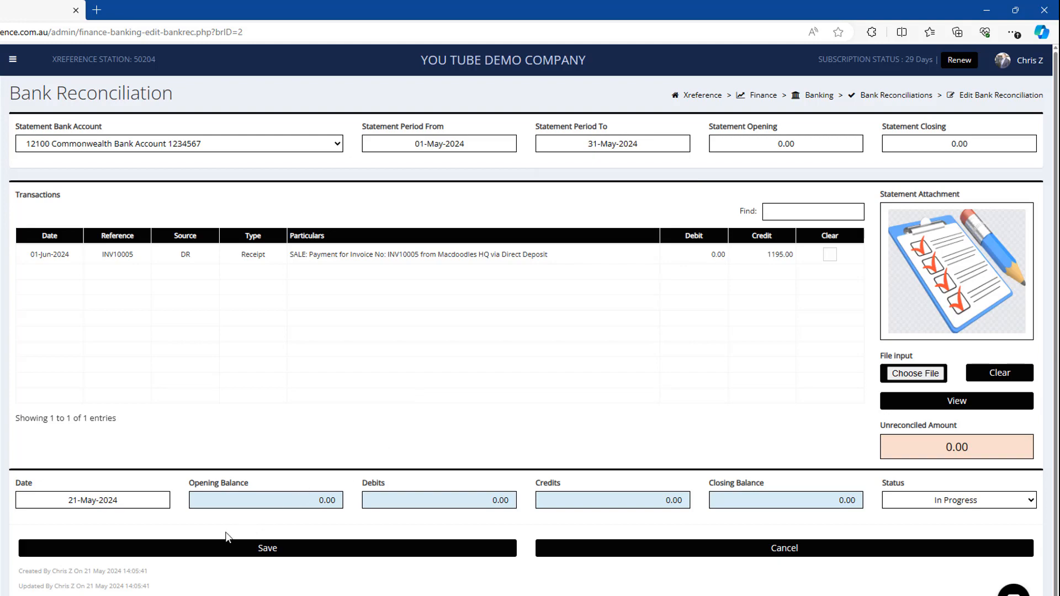
pyautogui.click(127, 500)
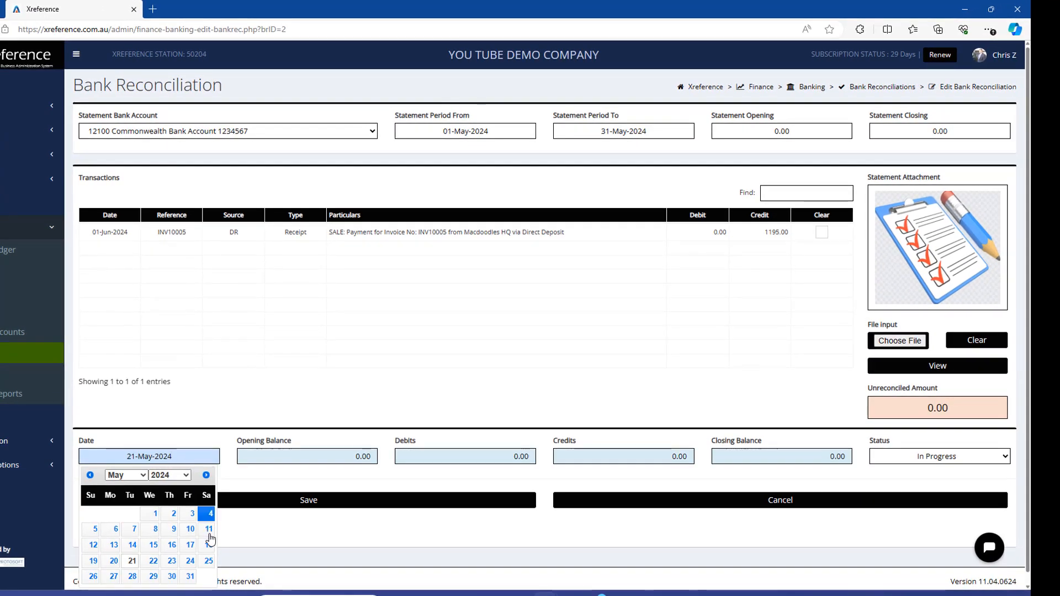
pyautogui.click(190, 577)
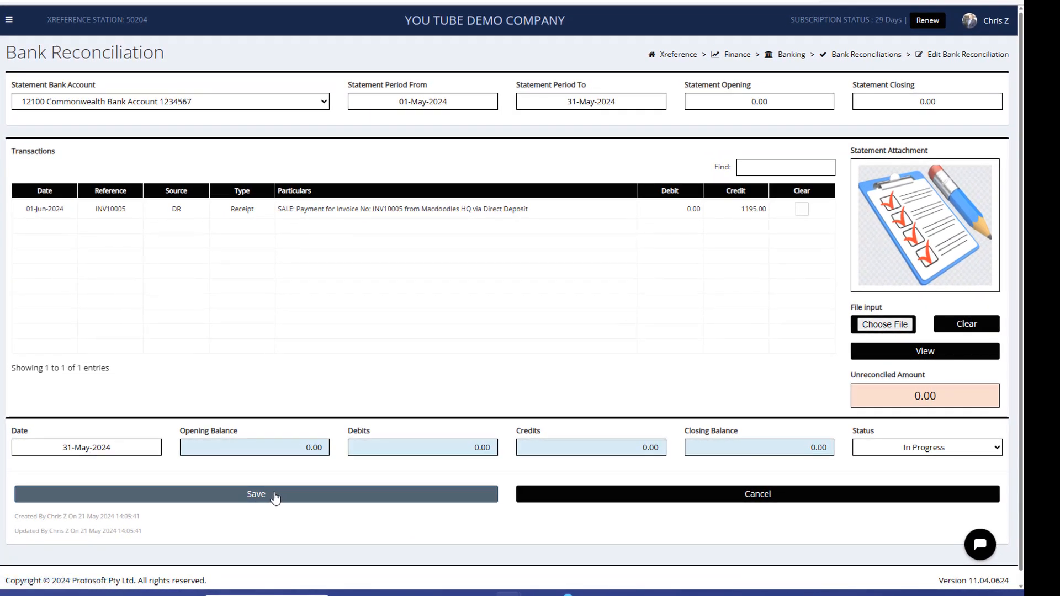
# Attach the statement PDF whose name ends in 20160630 to the May reconciliation and save it.
pyautogui.click(870, 330)
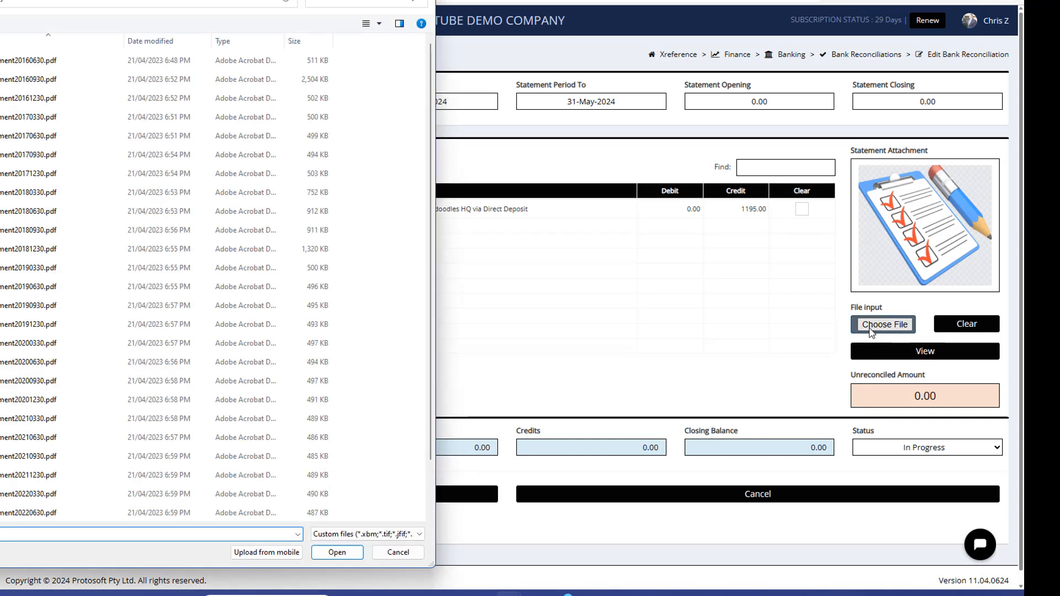
pyautogui.click(47, 68)
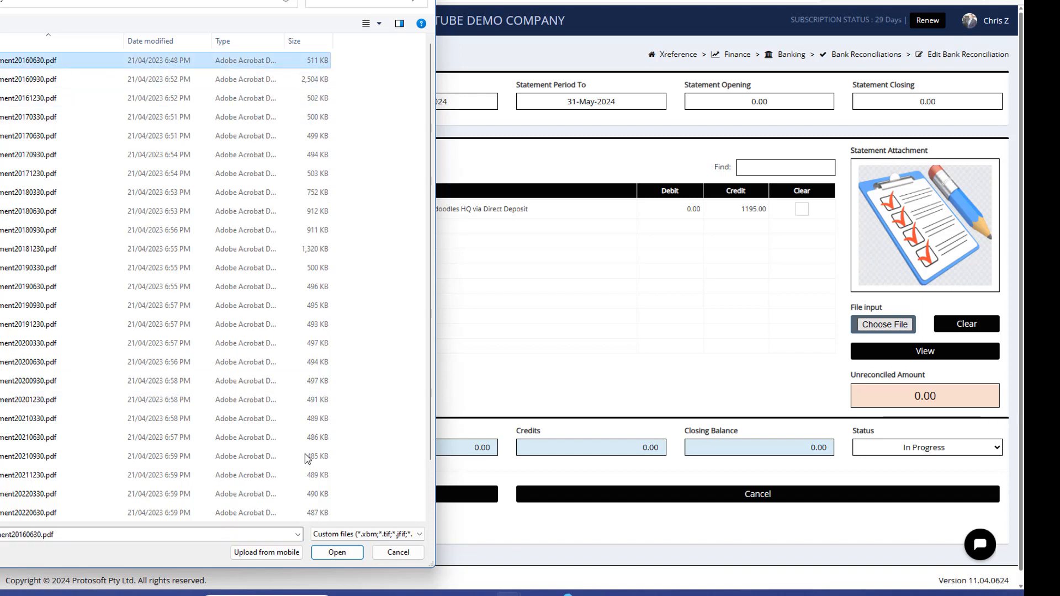
pyautogui.click(337, 552)
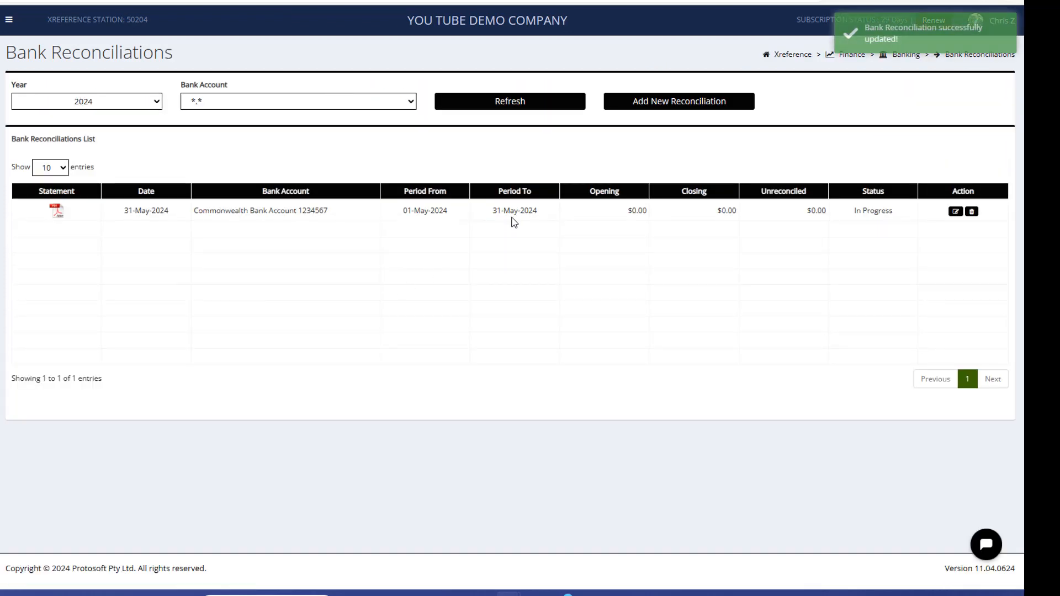
pyautogui.click(511, 218)
# Create a second bank reconciliation, choosing the 12100 Commonwealth Bank account as its bank account.
pyautogui.click(672, 107)
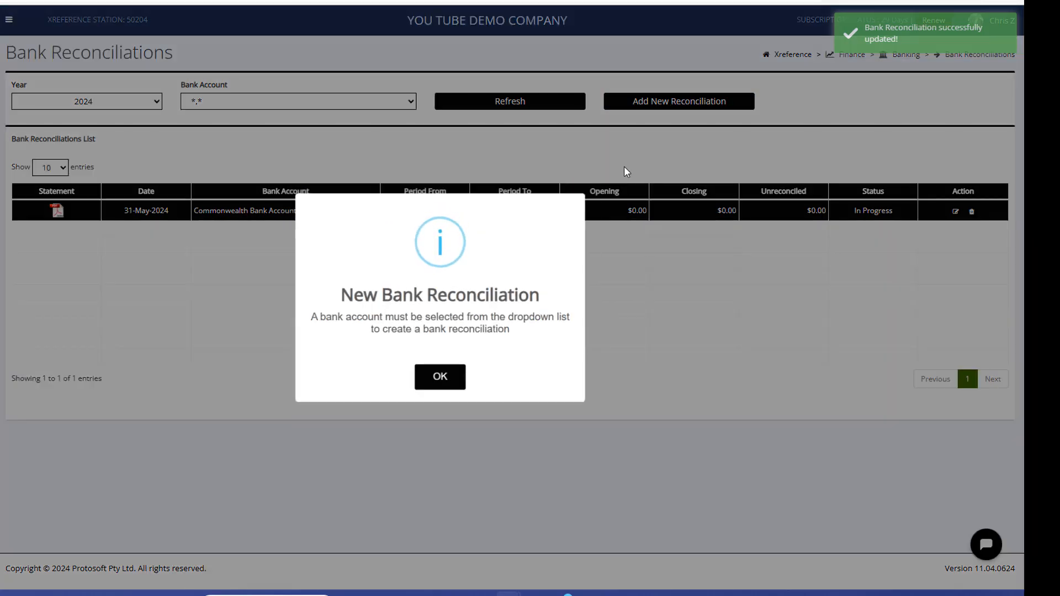
pyautogui.click(456, 383)
pyautogui.click(313, 107)
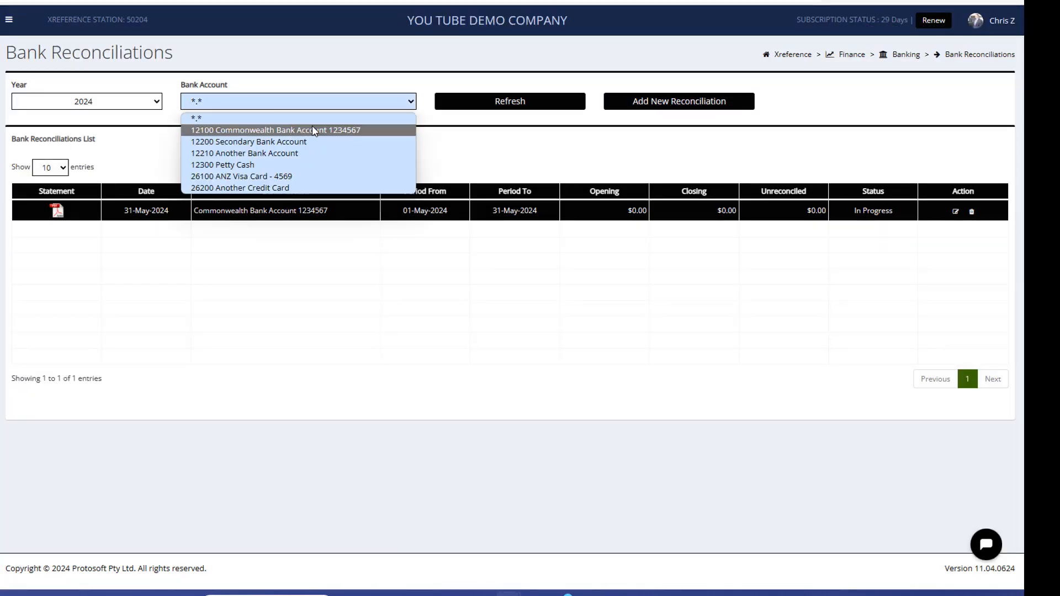
pyautogui.click(313, 125)
pyautogui.click(677, 105)
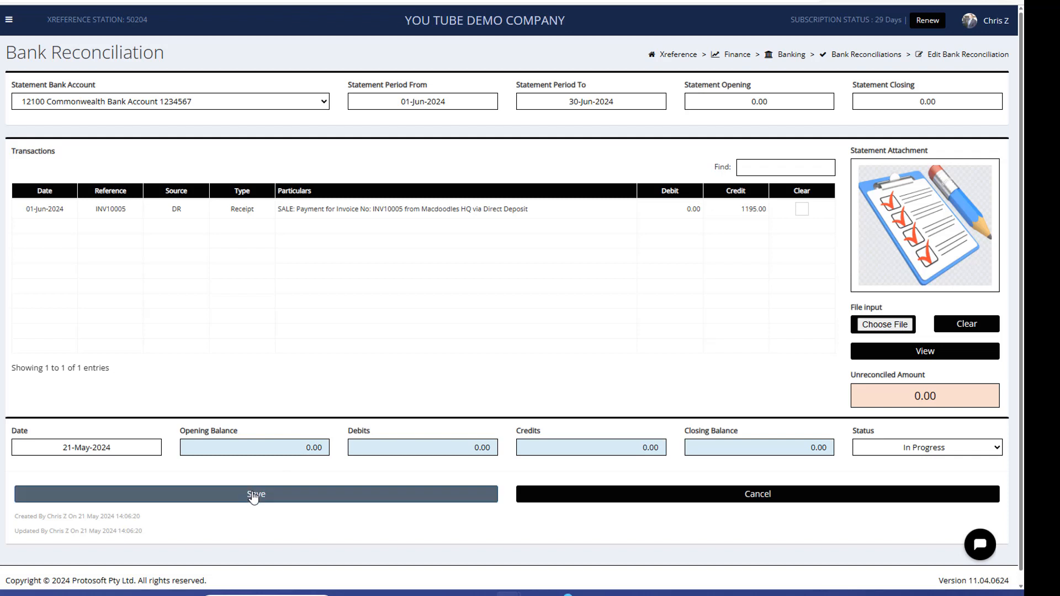
# Set the June reconciliation's date to 30-Jun-2024 and save it.
pyautogui.click(100, 450)
pyautogui.click(80, 467)
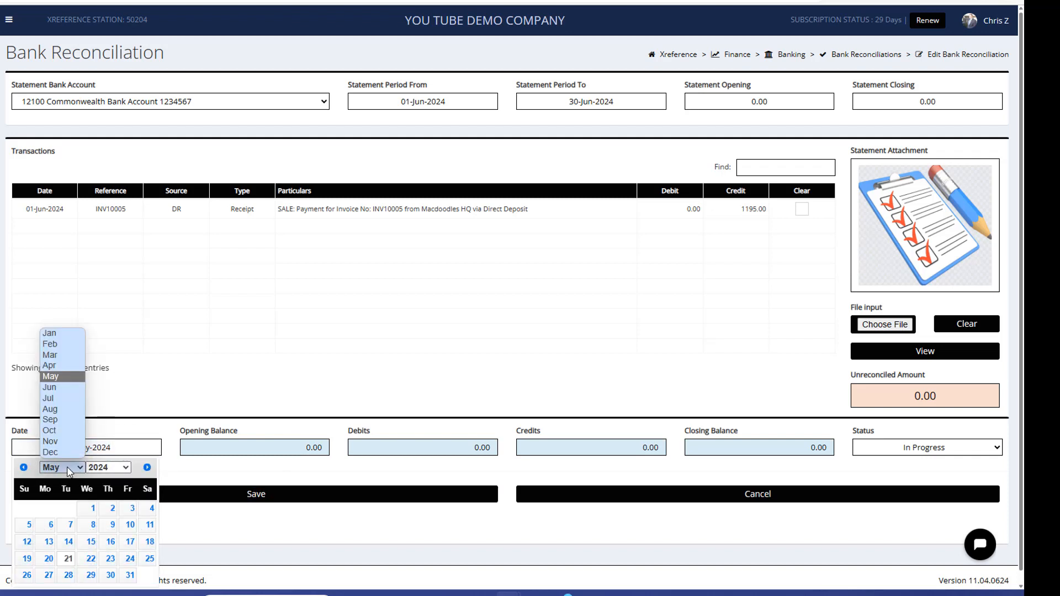
pyautogui.click(56, 390)
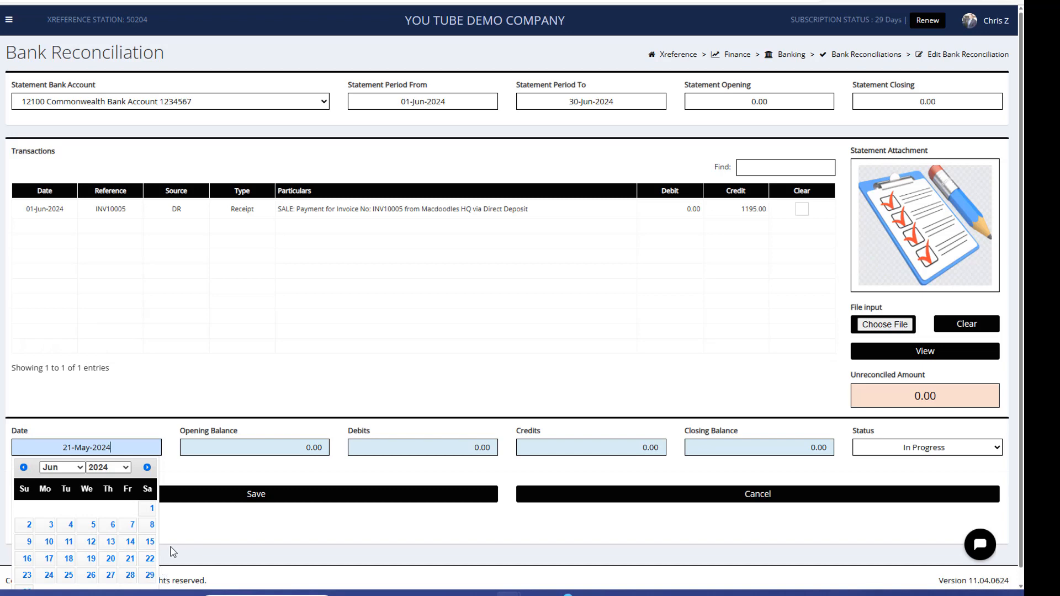
pyautogui.scroll(-1, 474, 537)
pyautogui.click(25, 577)
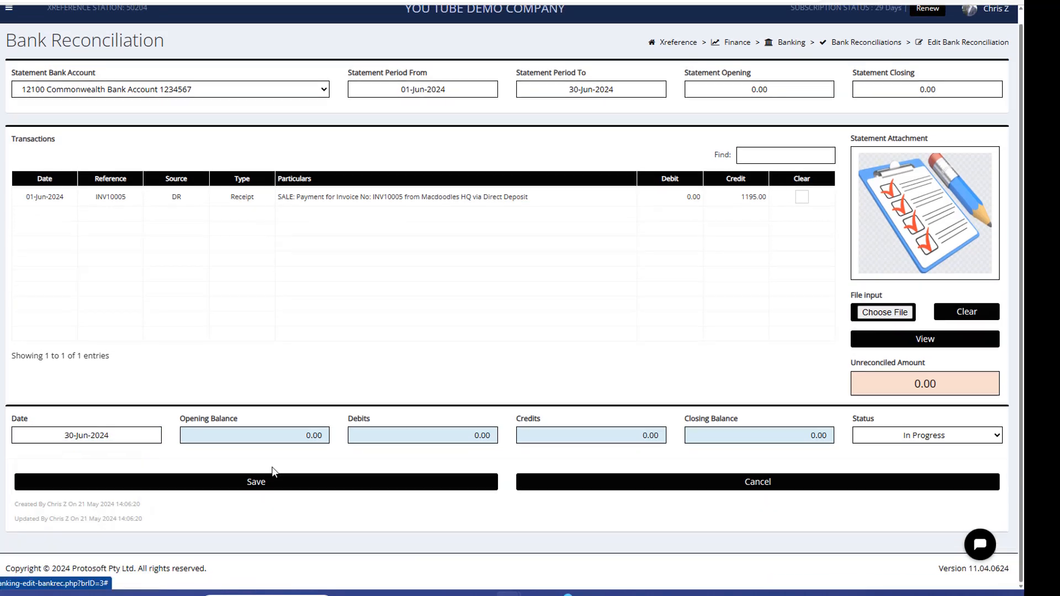
pyautogui.click(413, 480)
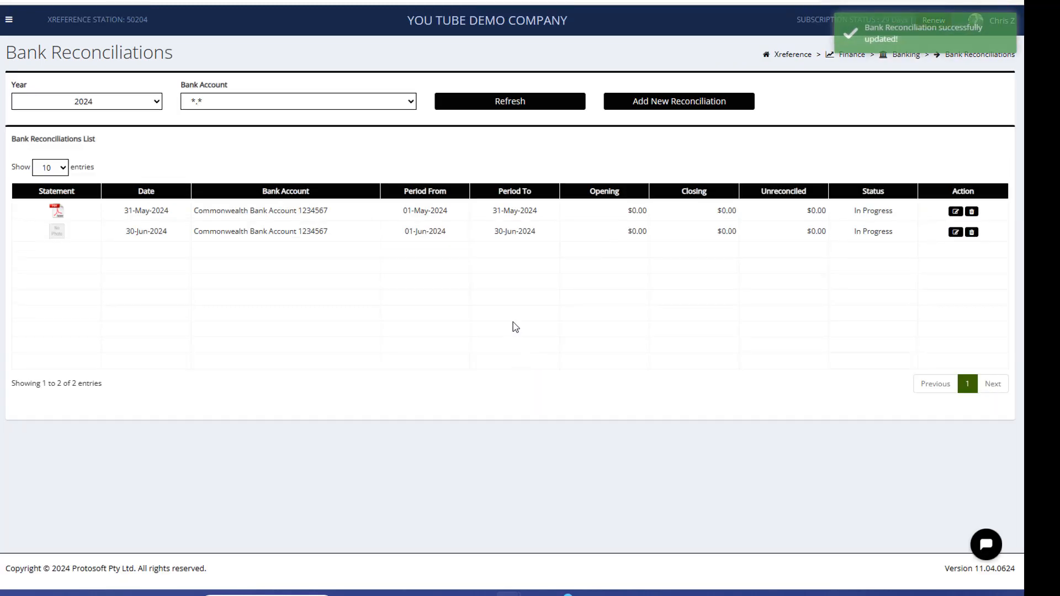
# Attach the statement PDF whose name ends in 20160930 to the June reconciliation, save it, and open the May reconciliation for editing.
pyautogui.click(956, 232)
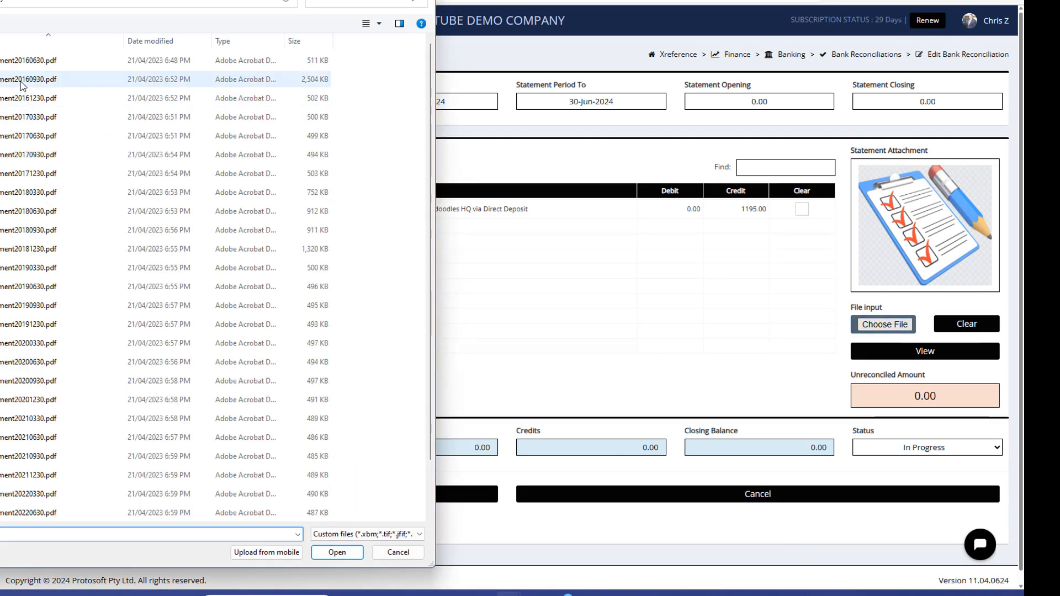
pyautogui.click(25, 83)
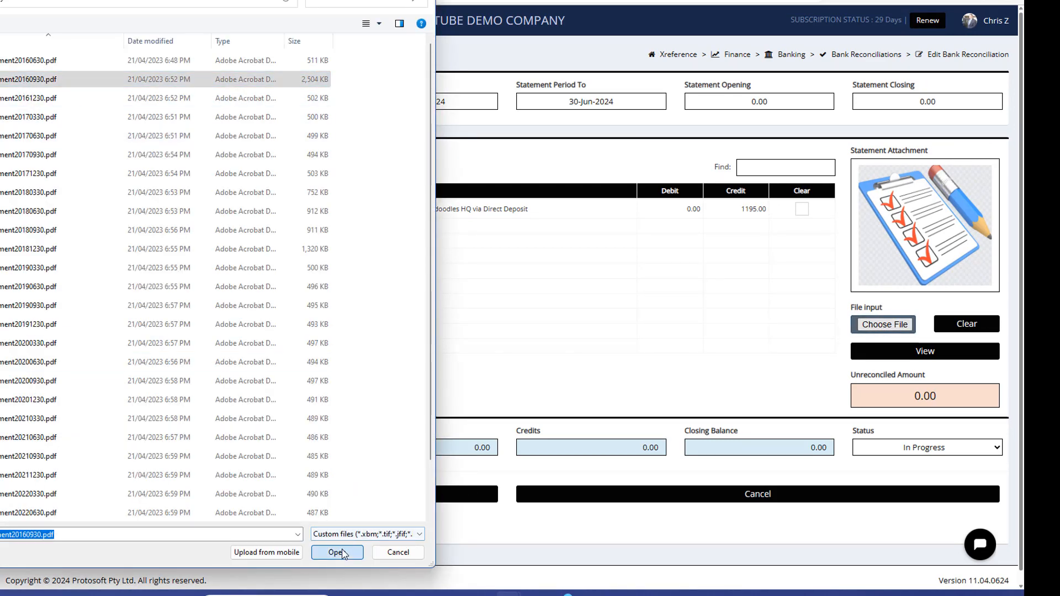
pyautogui.click(336, 552)
pyautogui.click(297, 495)
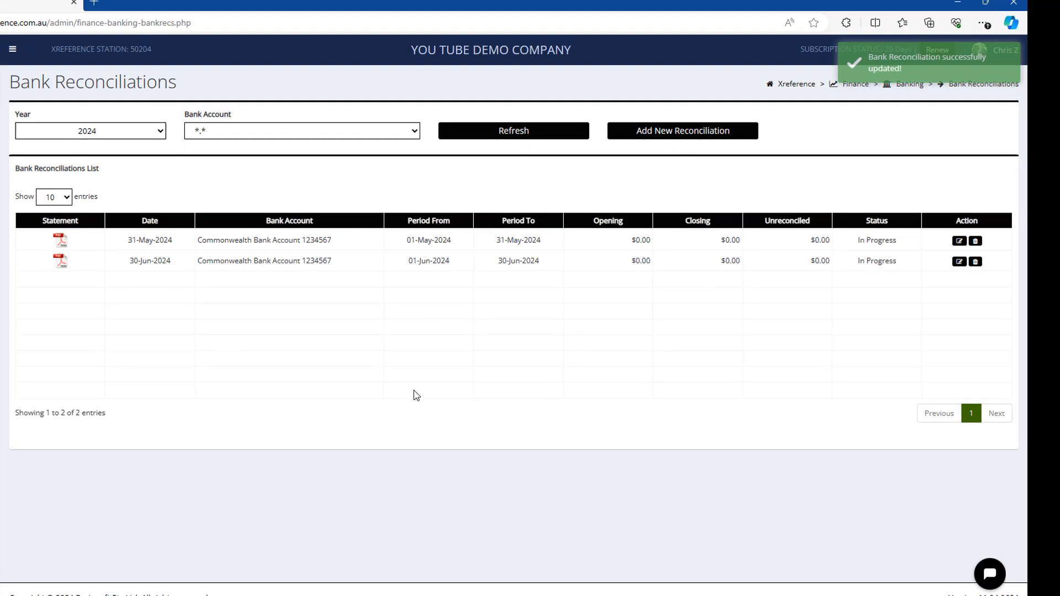
pyautogui.click(961, 249)
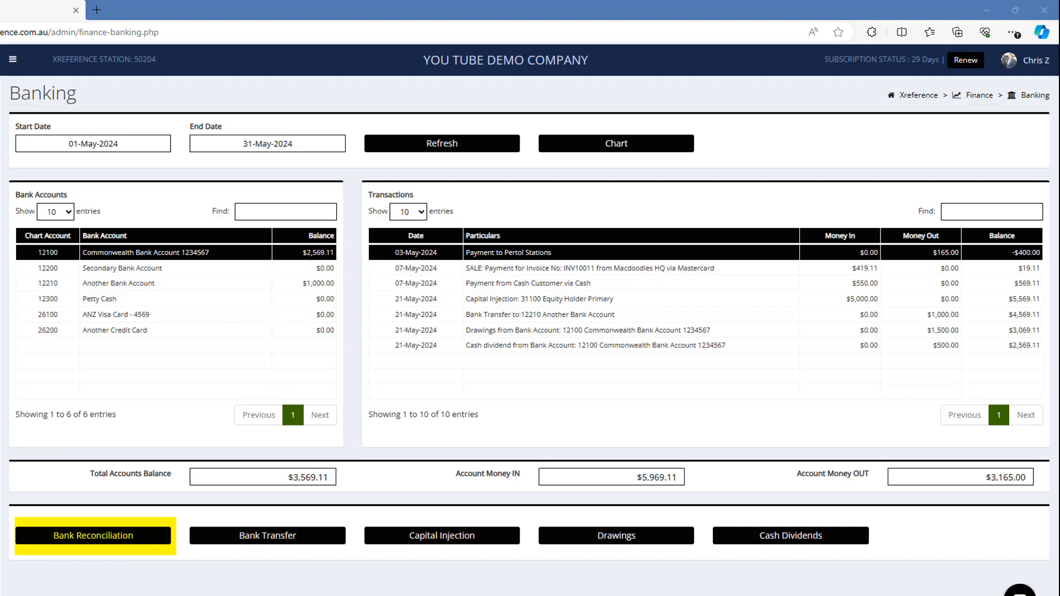
# Open the bank reconciliations, choose the 12100 Commonwealth Bank account, and add a new reconciliation.
pyautogui.click(156, 537)
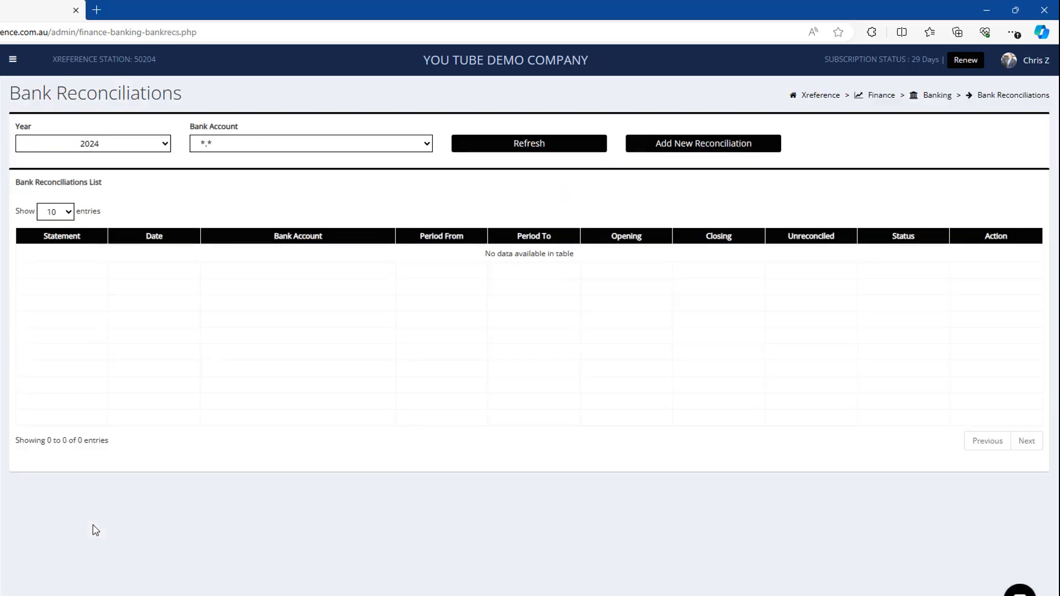
pyautogui.click(349, 146)
pyautogui.click(345, 173)
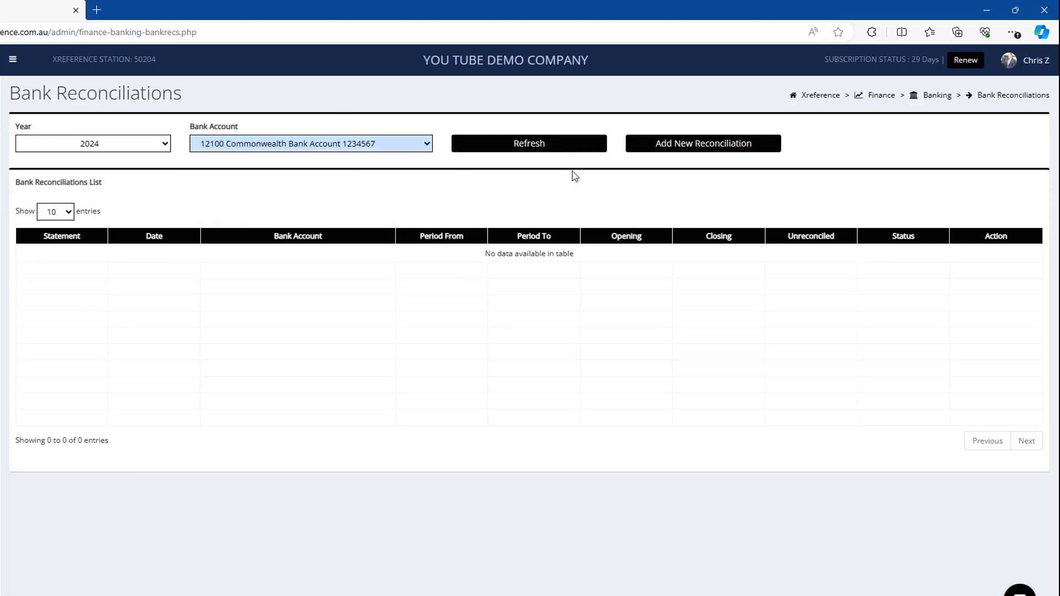
pyautogui.click(706, 145)
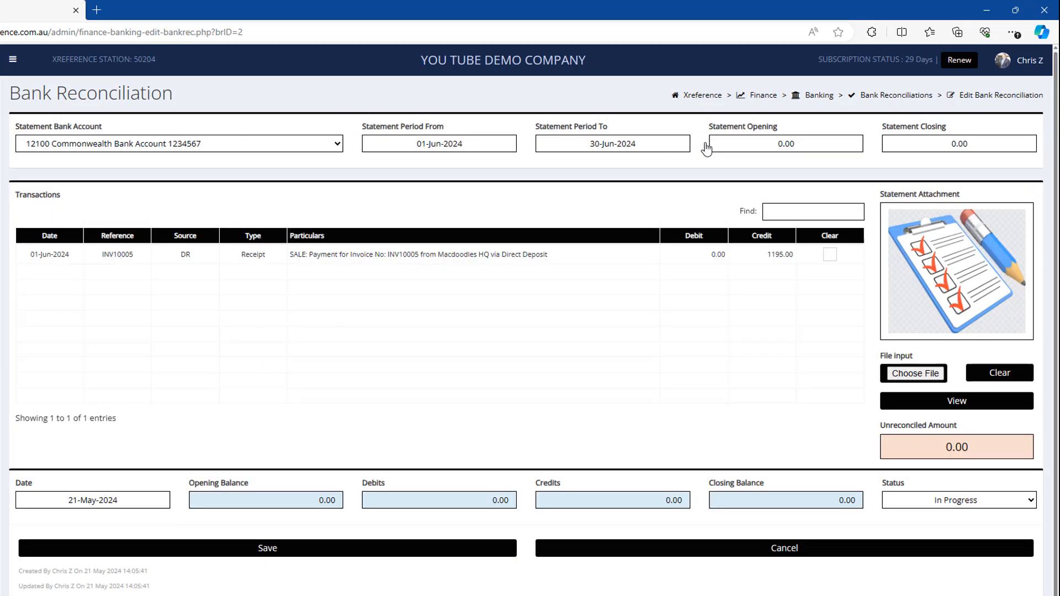
# Set the new reconciliation's statement period from 01-May-2024 to 31-May-2024.
pyautogui.click(504, 152)
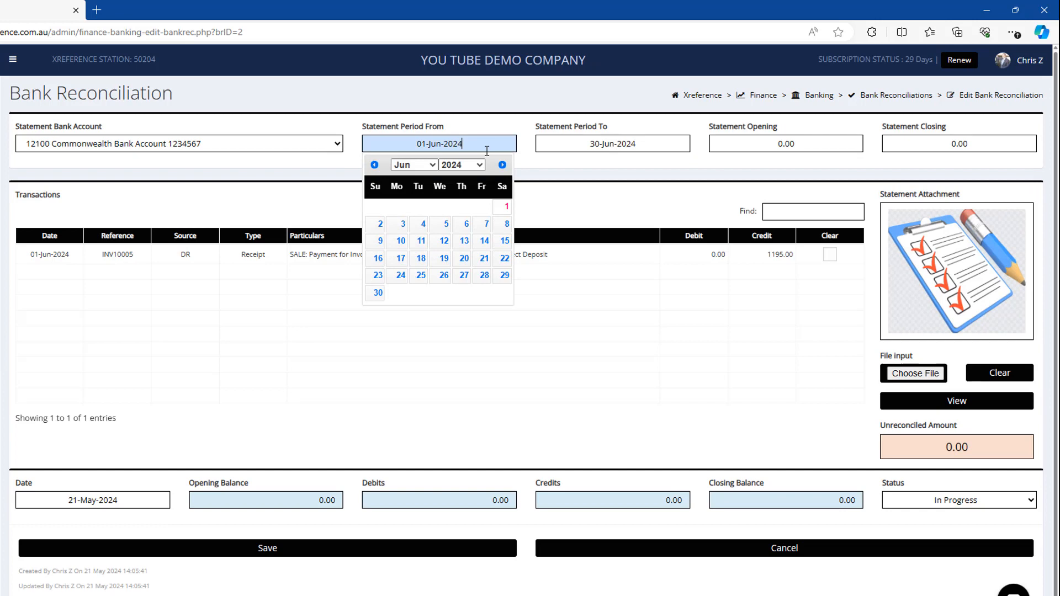
pyautogui.click(374, 165)
pyautogui.click(447, 205)
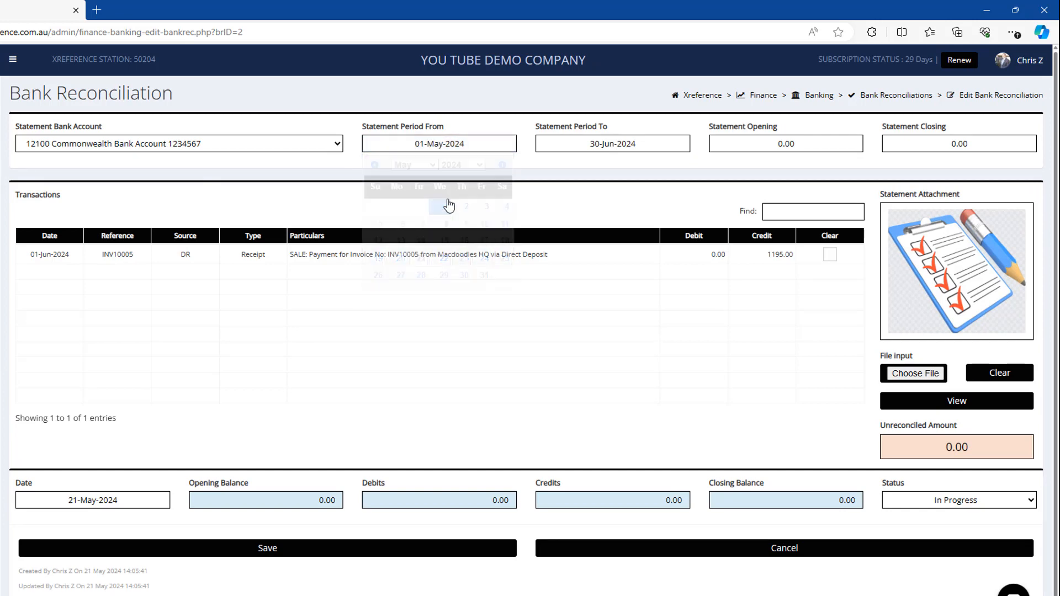
pyautogui.click(661, 143)
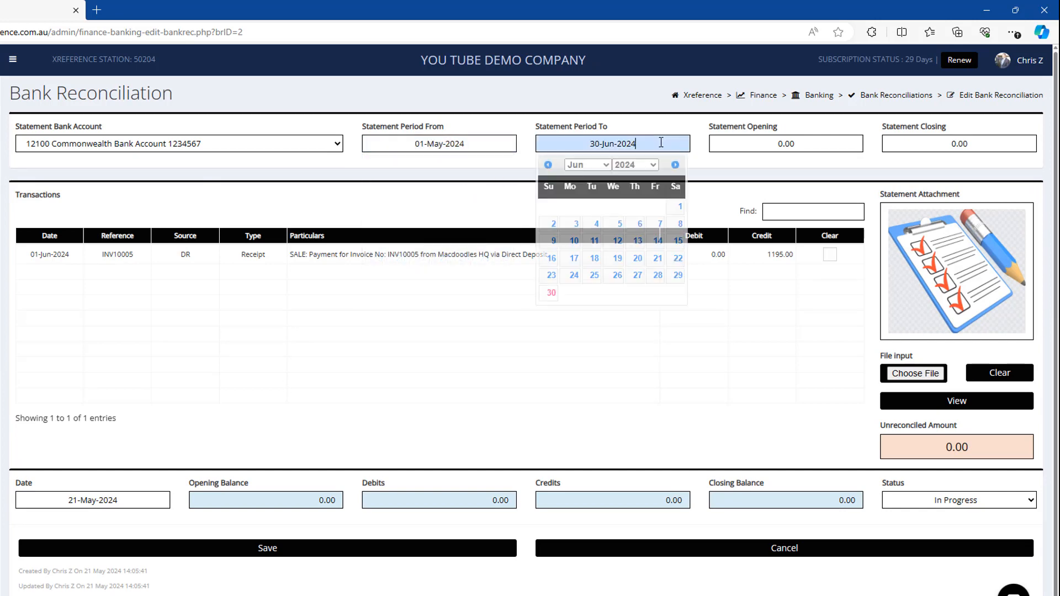
pyautogui.click(547, 165)
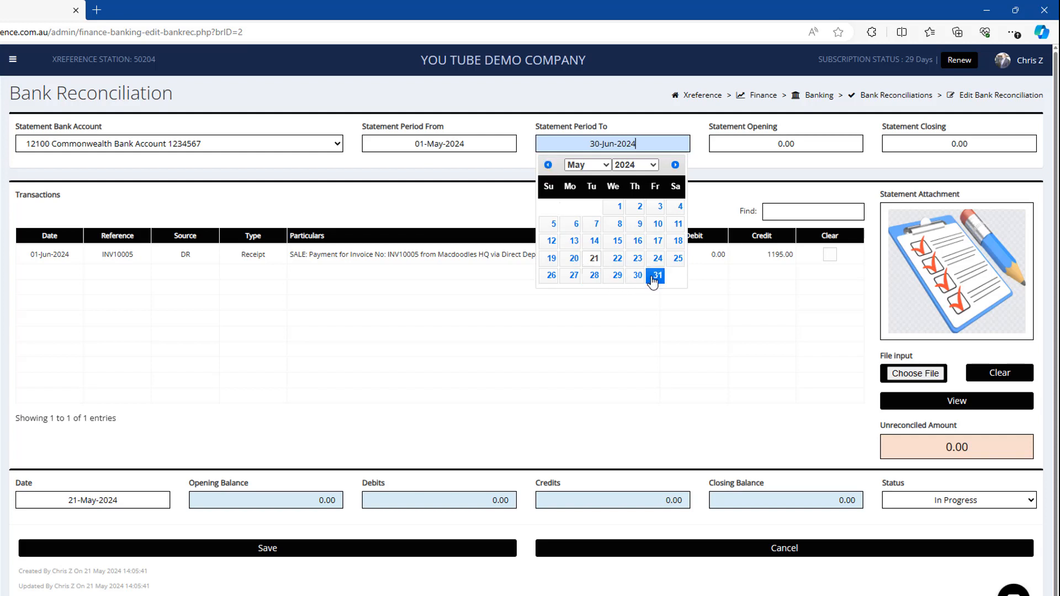
pyautogui.click(657, 275)
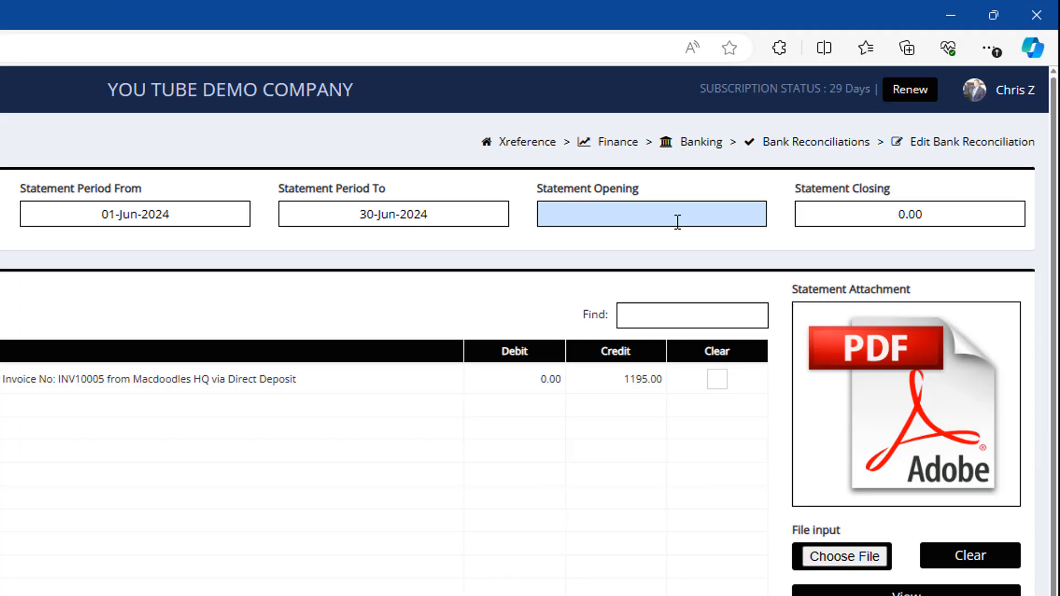
# Set the June reconciliation's statement opening to 2804.11 and its statement closing to 3999.11.
pyautogui.write('2804.11')
pyautogui.click(933, 147)
pyautogui.write('3999.11')
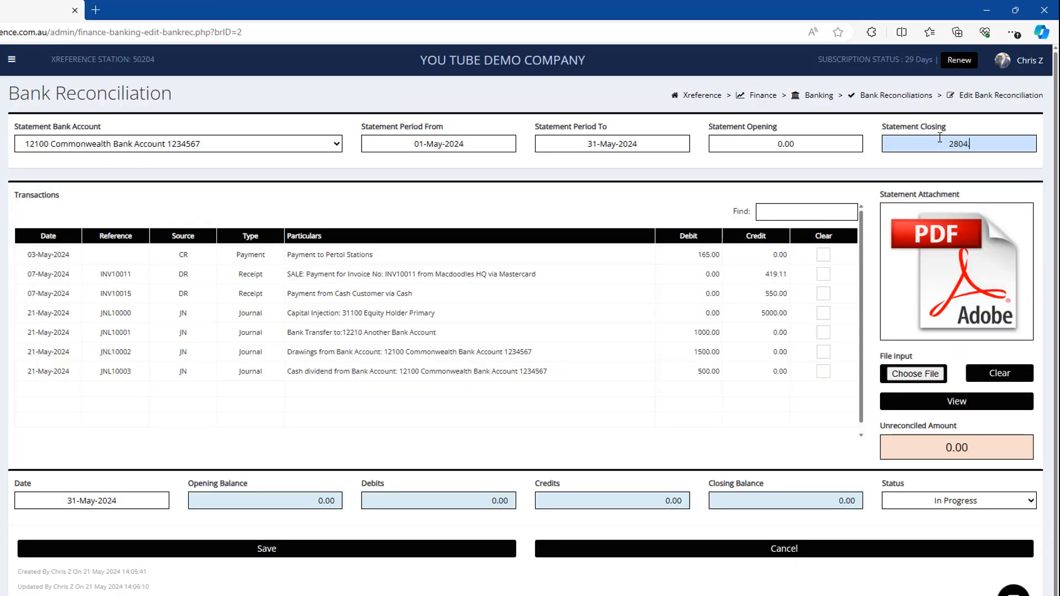
# Set the May reconciliation's statement closing to 2804.11 and mark all seven May transactions as cleared.
pyautogui.write('.11')
pyautogui.click(960, 172)
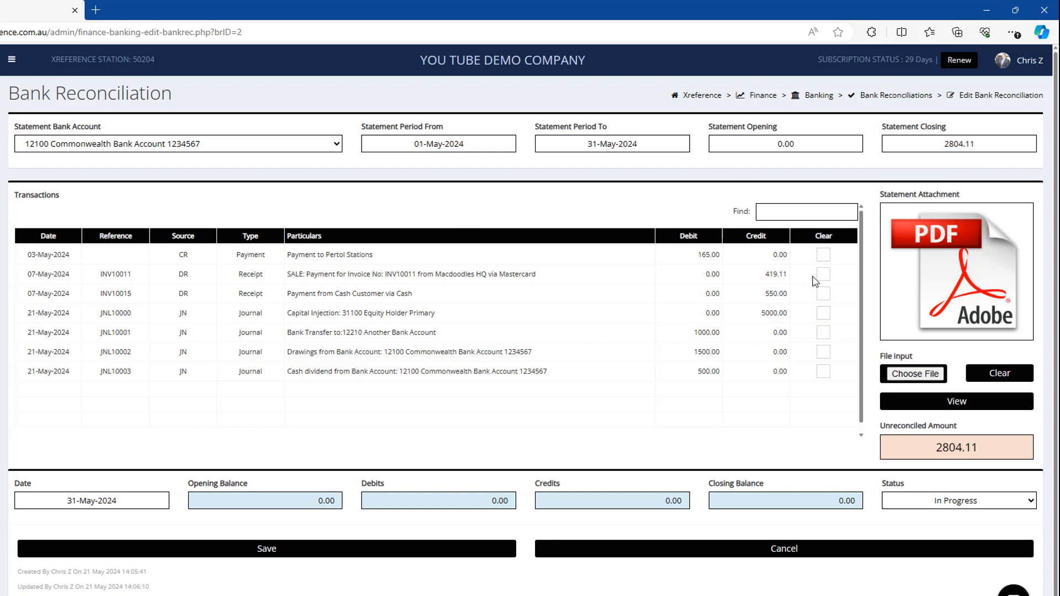
pyautogui.click(825, 256)
pyautogui.click(824, 275)
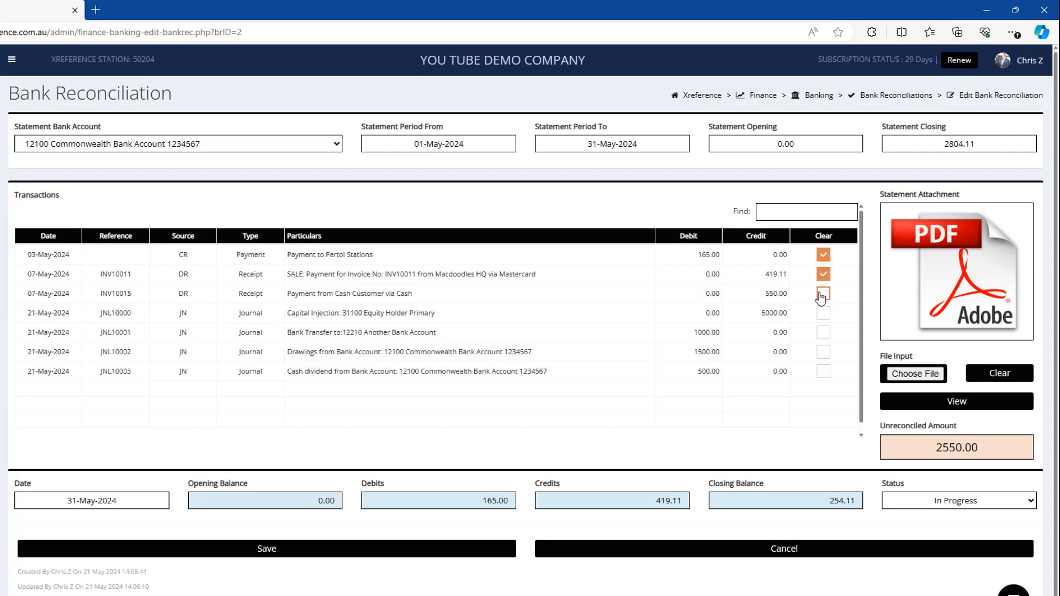
pyautogui.click(824, 293)
pyautogui.click(821, 314)
pyautogui.click(823, 333)
pyautogui.click(823, 351)
pyautogui.click(824, 371)
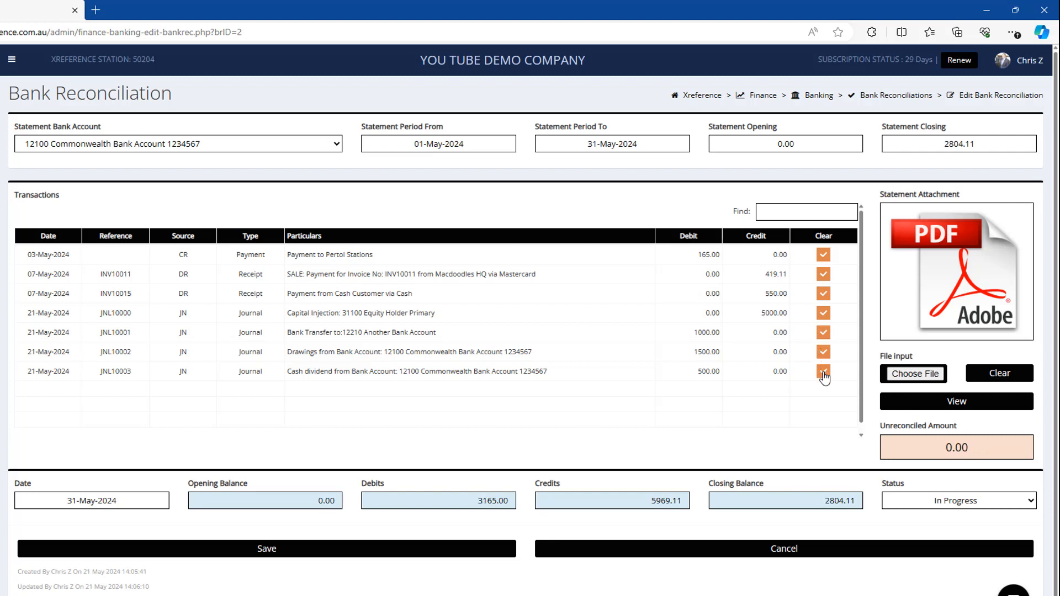
# Set the May reconciliation's status to Complete and save it.
pyautogui.click(983, 500)
pyautogui.click(991, 530)
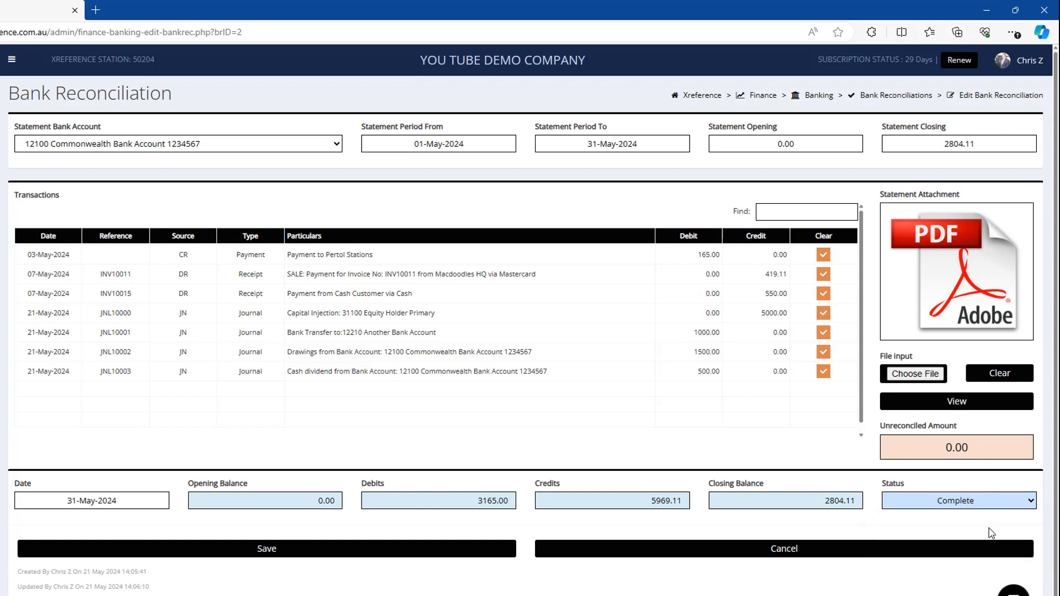
pyautogui.click(276, 552)
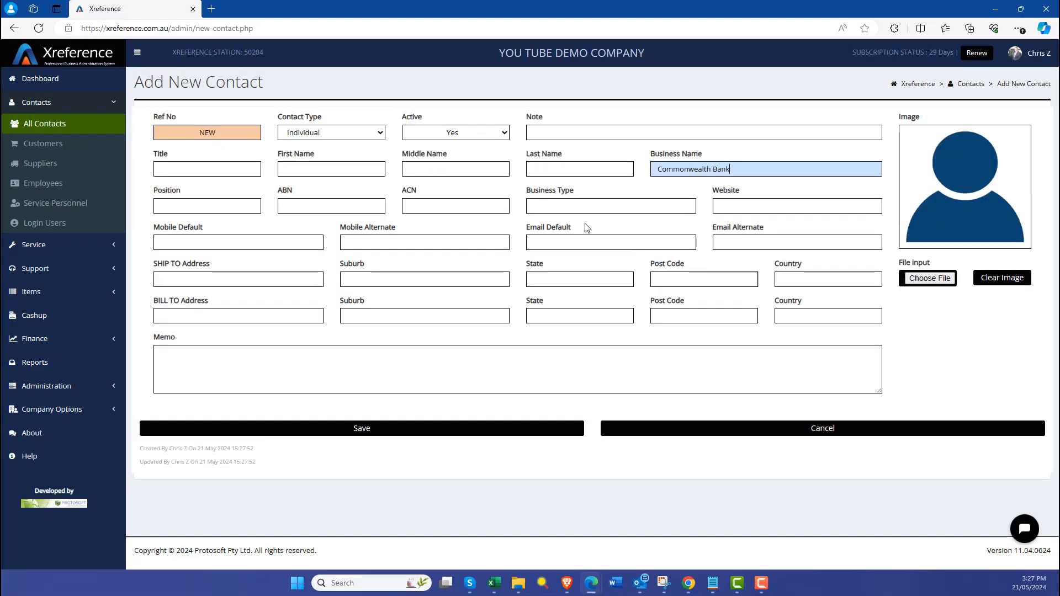
# Create the Commonwealth Bank contact with the Business type, add it to the Suppliers group, and save it.
pyautogui.click(331, 133)
pyautogui.click(332, 158)
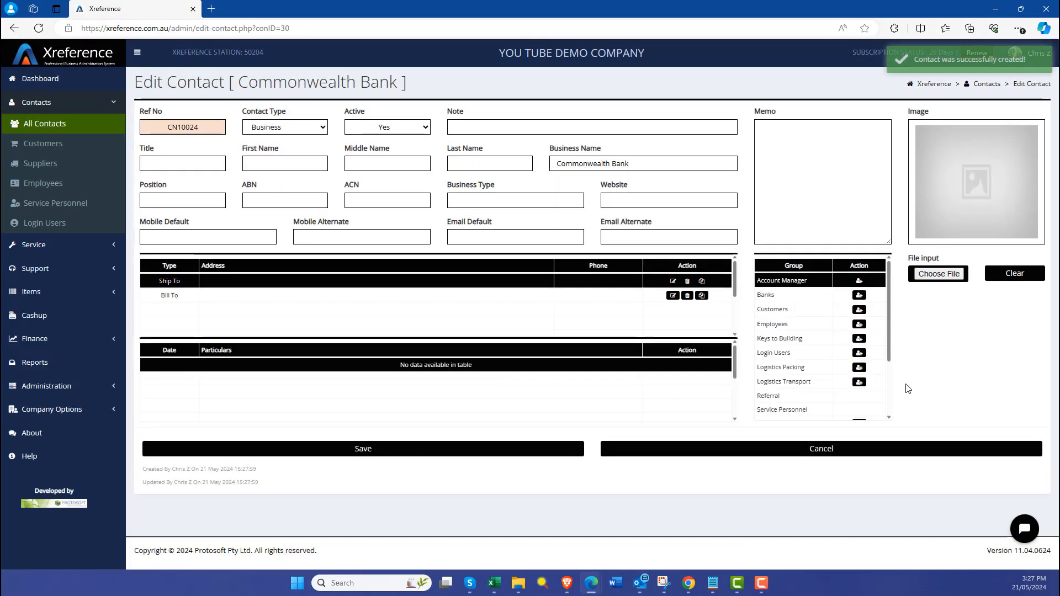
pyautogui.scroll(-3, 891, 400)
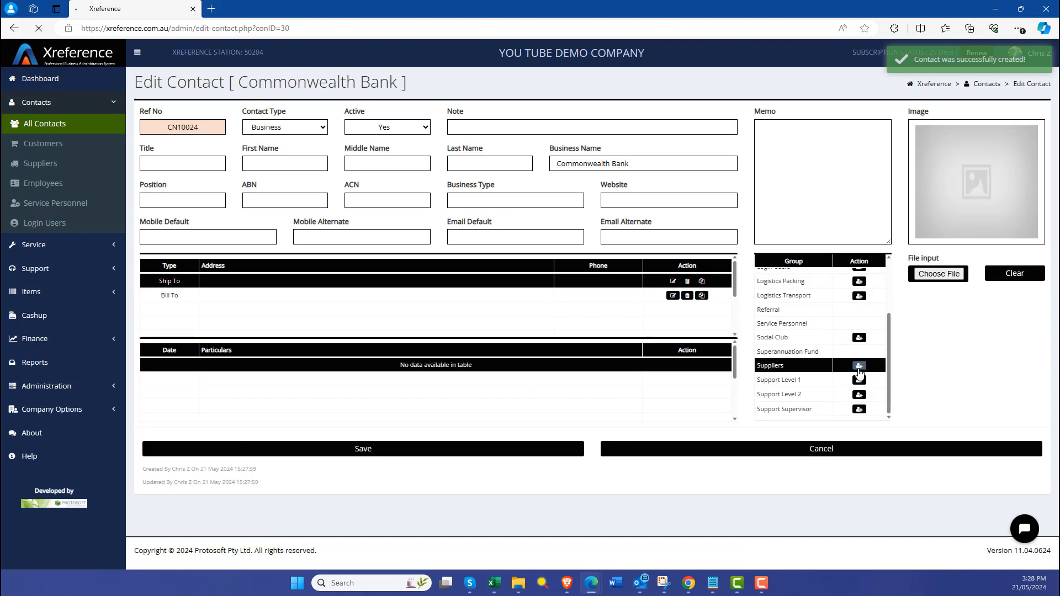
pyautogui.click(859, 366)
pyautogui.click(828, 132)
pyautogui.click(826, 156)
pyautogui.click(365, 358)
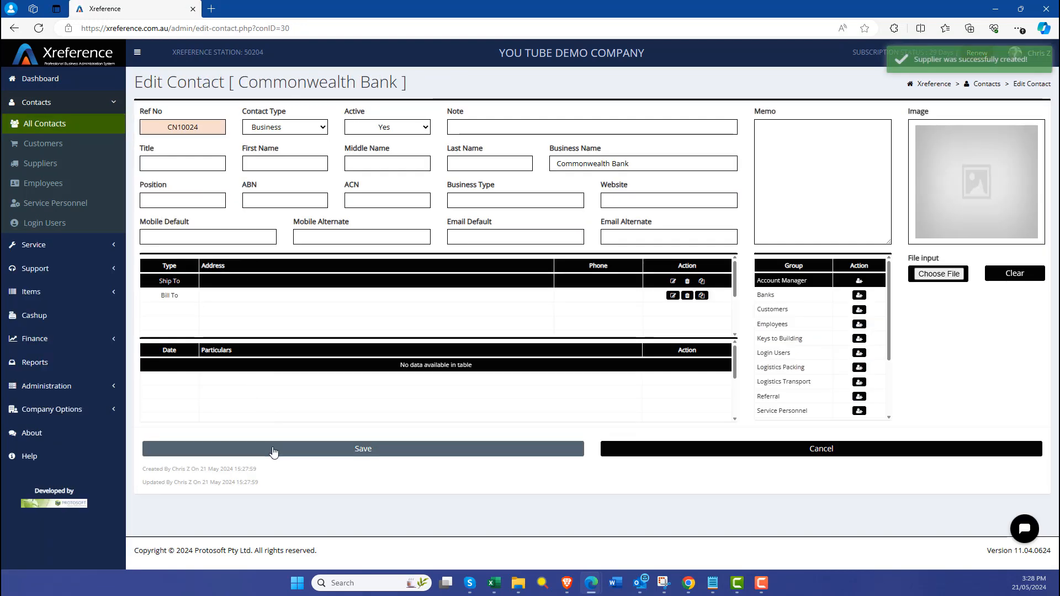
pyautogui.click(273, 451)
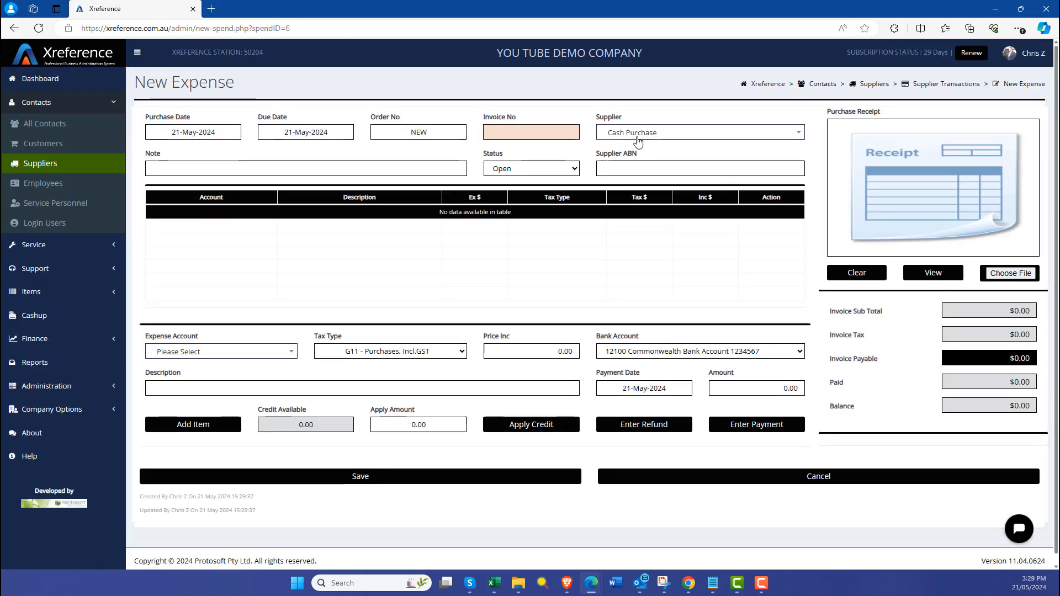
# Set the new expense's supplier to Commonwealth Bank and its expense account to 61040 Bank Charges.
pyautogui.click(662, 132)
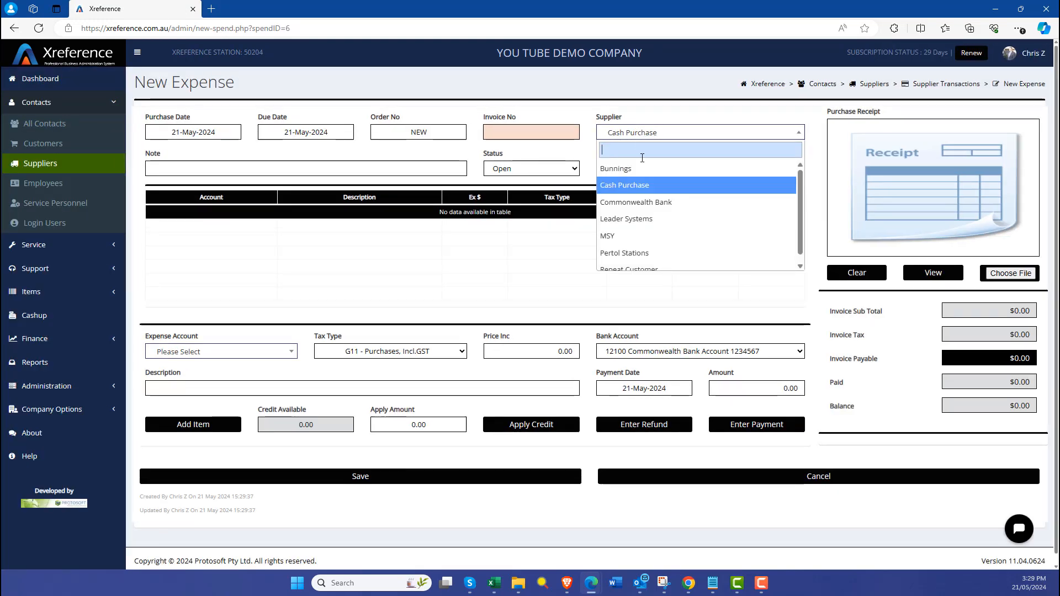
pyautogui.click(639, 202)
pyautogui.click(177, 357)
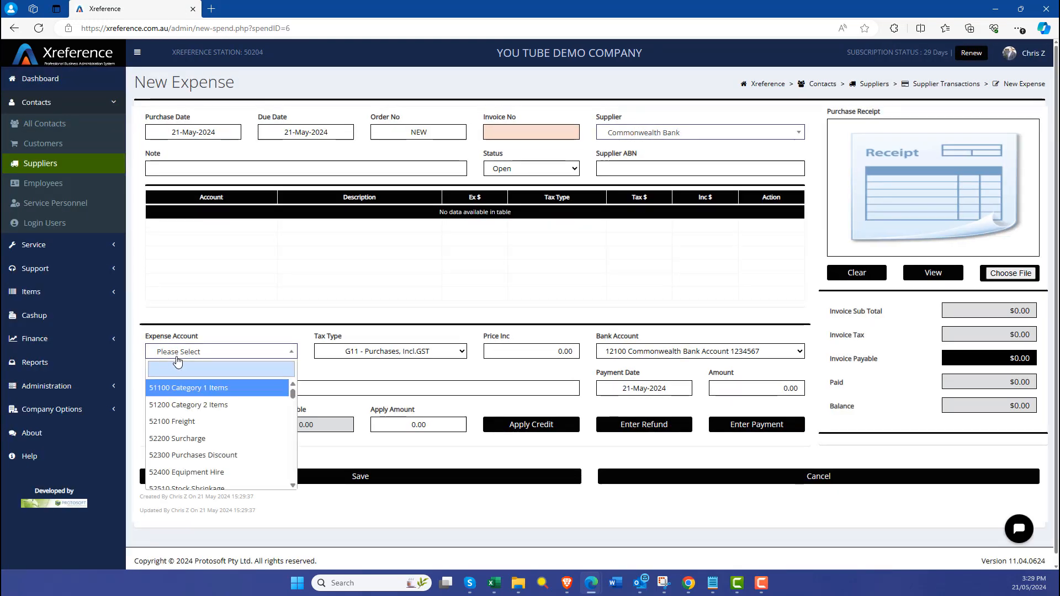
pyautogui.write('bank')
pyautogui.click(198, 388)
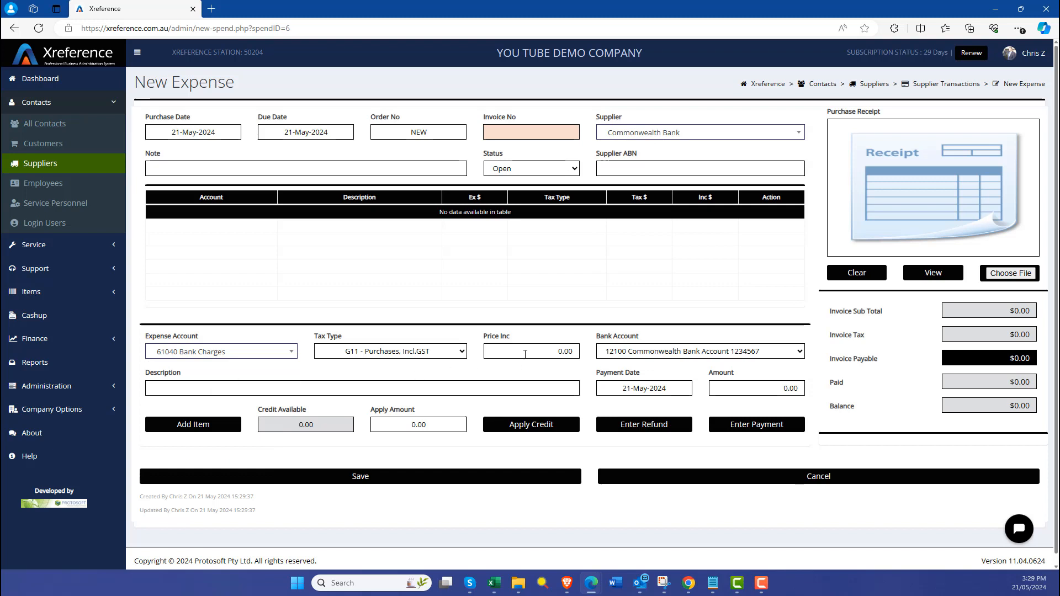
# Set the bank charge item's tax-inclusive price to 10 and its description to "July 2024".
pyautogui.click(528, 351)
pyautogui.write('10')
pyautogui.click(445, 383)
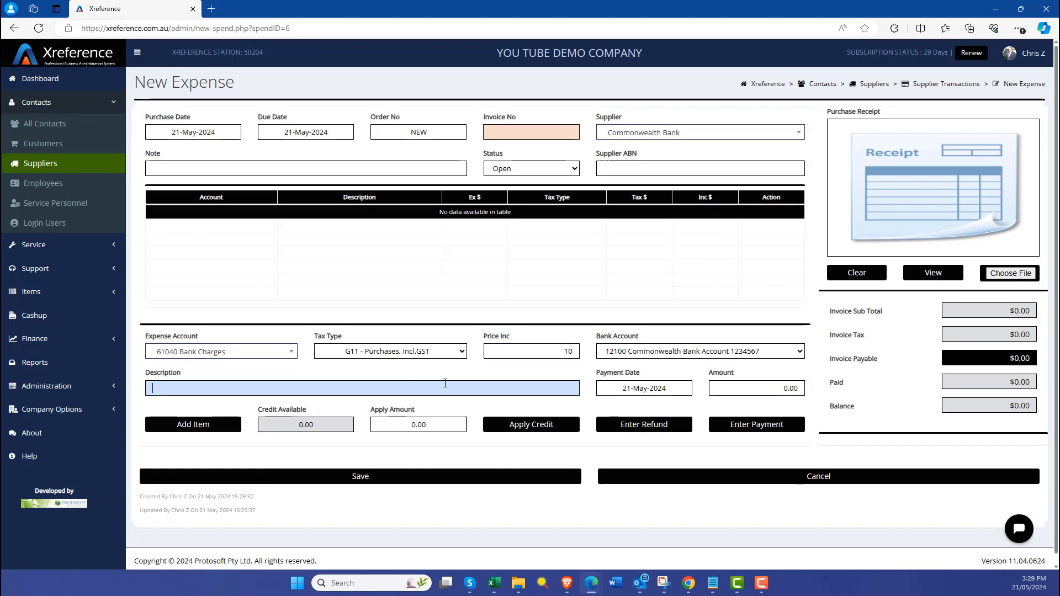
pyautogui.write('July 2024')
# Set the expense's purchase date to 02-Jul-2024 and add the bank charges item to it.
pyautogui.click(194, 132)
pyautogui.click(191, 151)
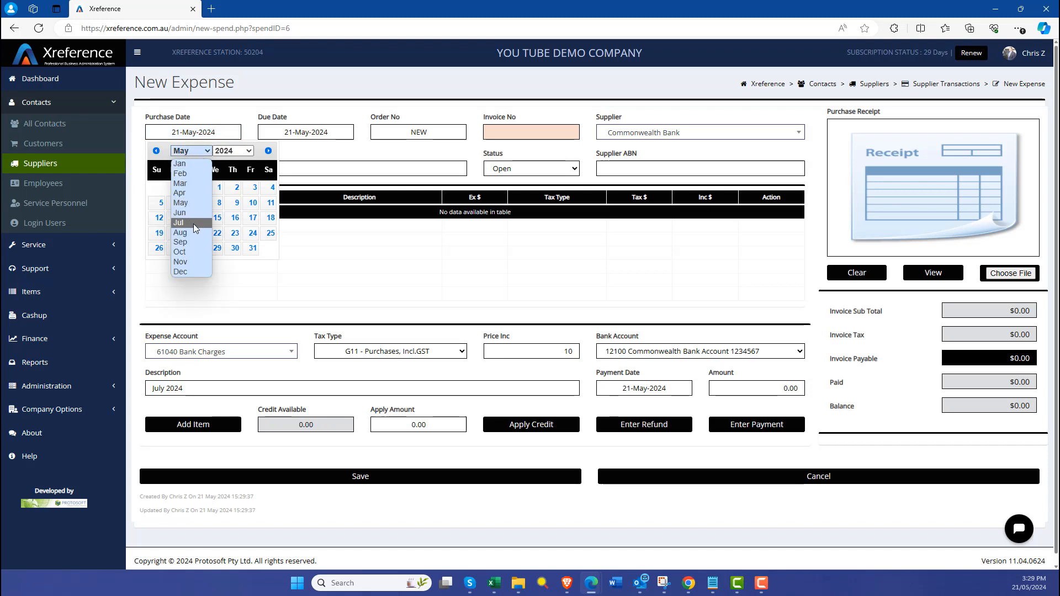
pyautogui.click(193, 224)
pyautogui.click(195, 188)
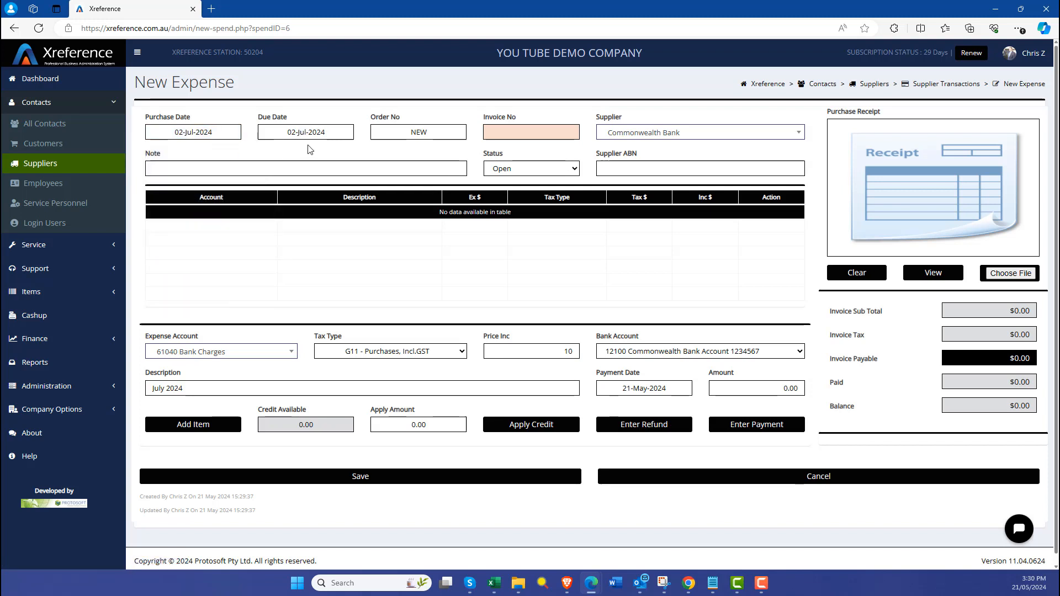
pyautogui.click(194, 424)
# Enter a payment of 10 from the 12100 Commonwealth Bank account and save the expense.
pyautogui.click(760, 389)
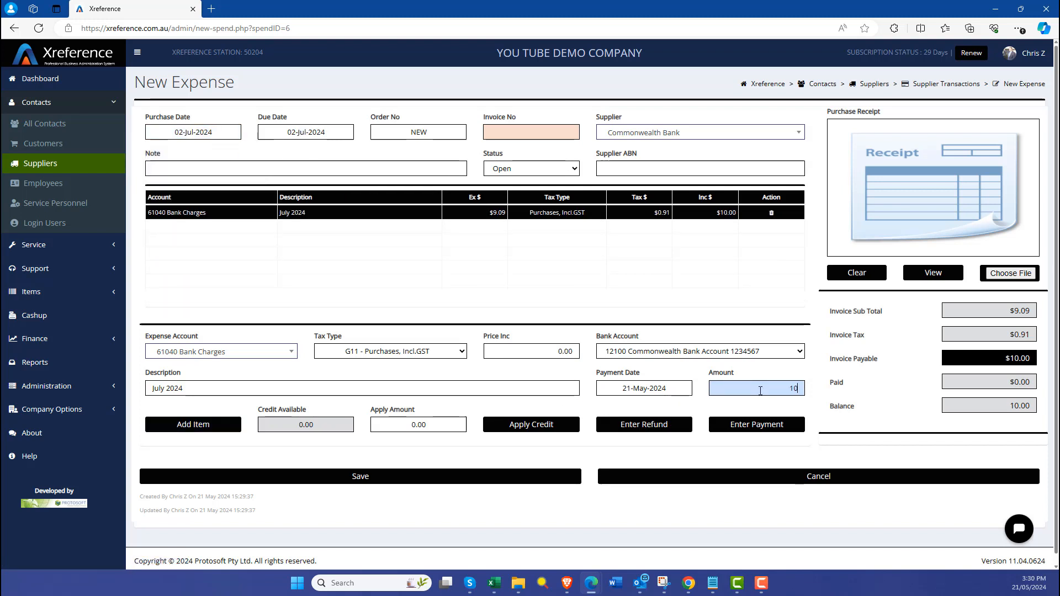
pyautogui.click(772, 421)
pyautogui.click(499, 377)
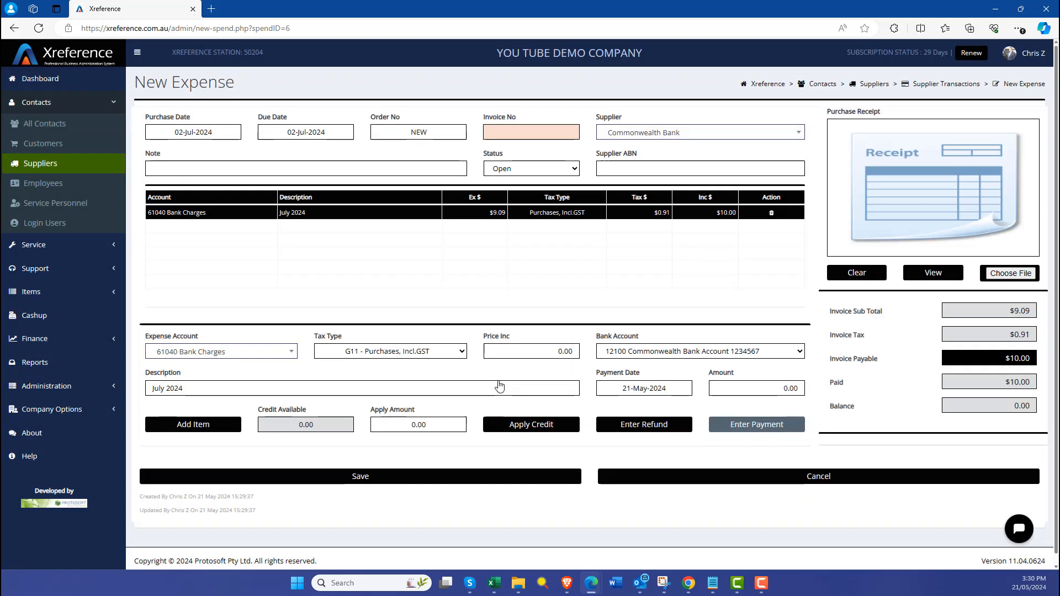
pyautogui.click(379, 477)
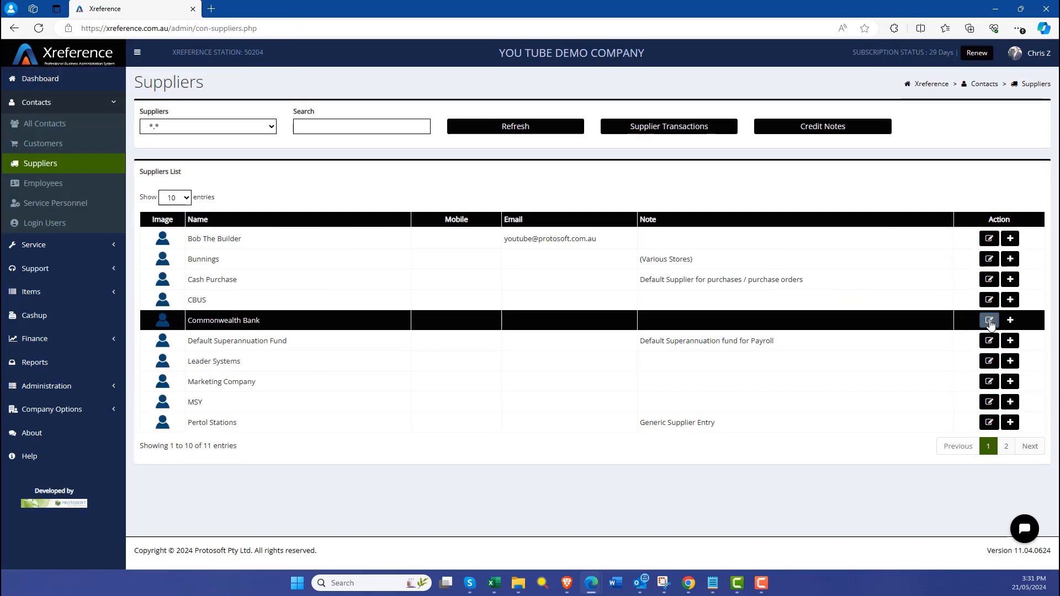
# Open the Commonwealth Bank supplier's payment, set its payment date to 02-Jul-2024, and save it.
pyautogui.click(987, 313)
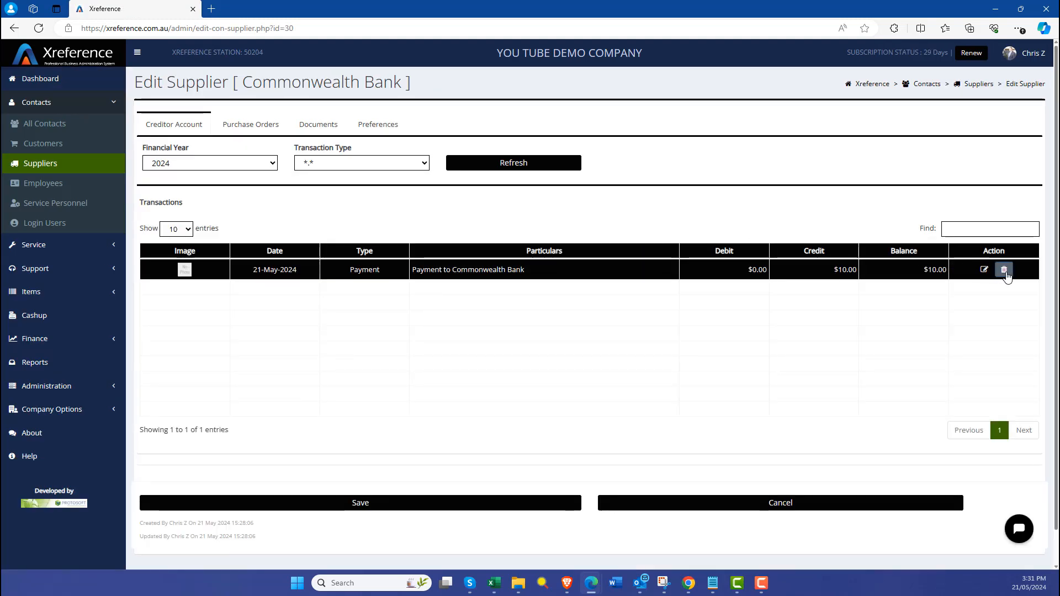
pyautogui.click(984, 271)
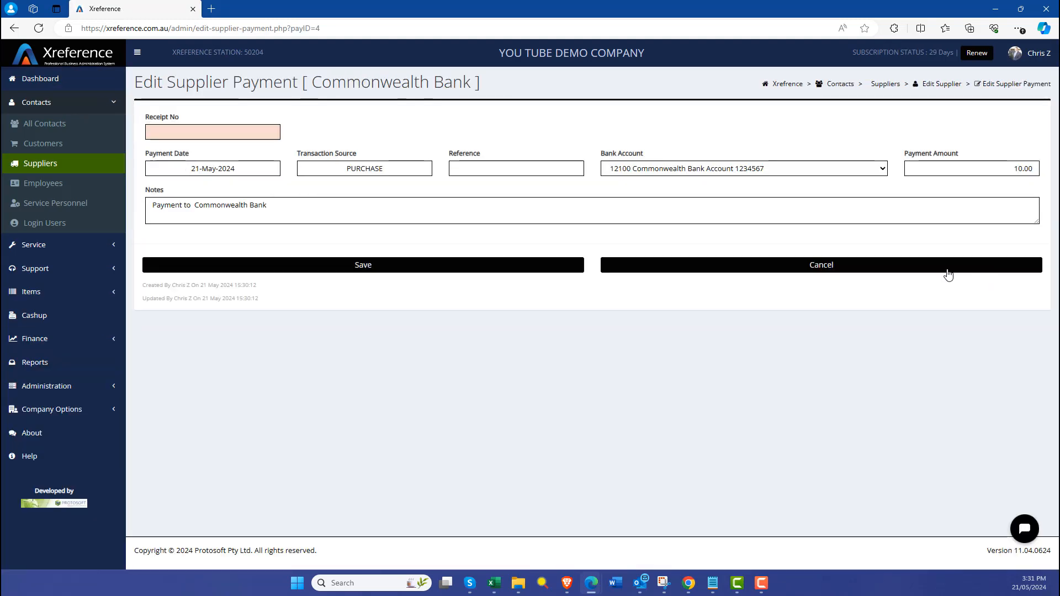
pyautogui.click(190, 169)
pyautogui.click(190, 188)
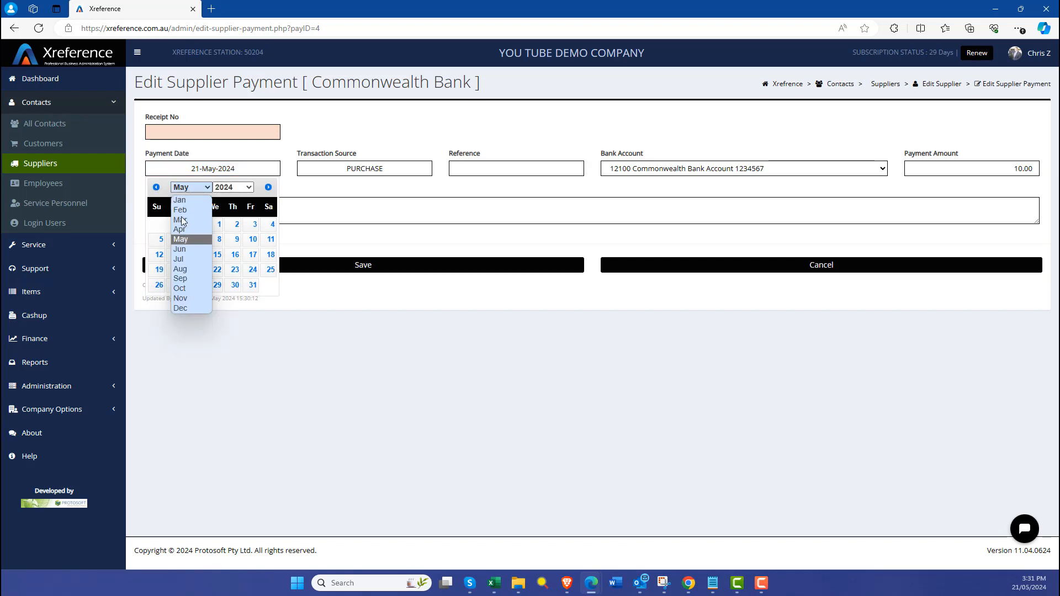
pyautogui.click(184, 259)
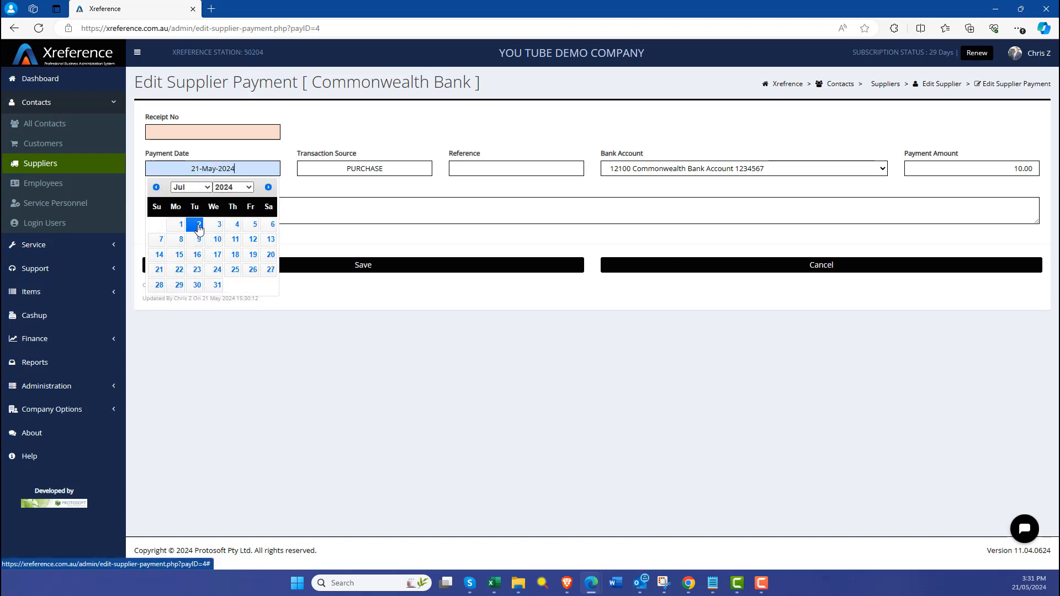
pyautogui.click(200, 226)
pyautogui.click(362, 265)
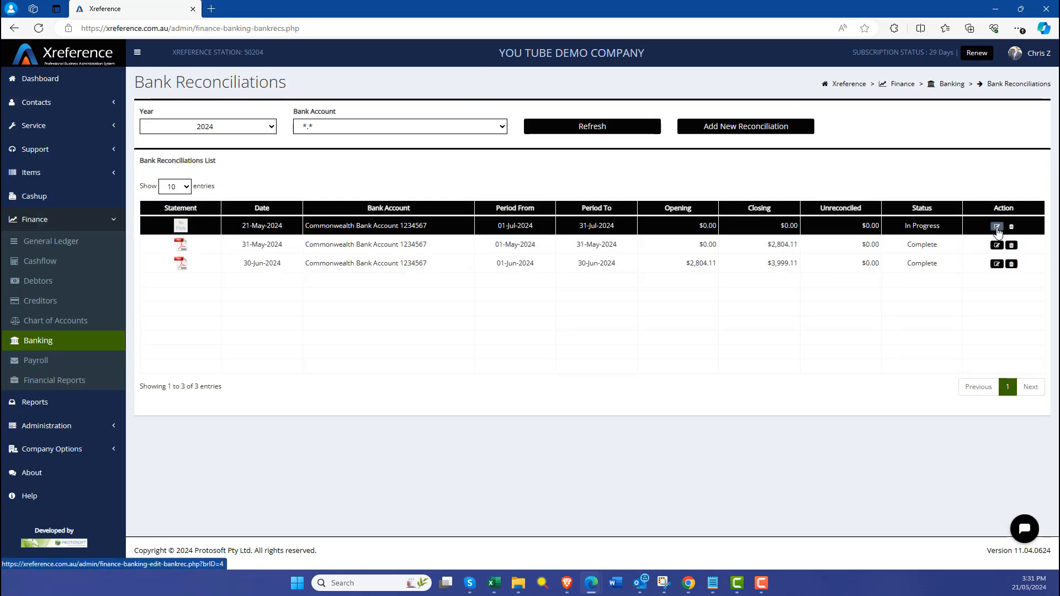
# Open the July reconciliation to check its listed transactions, save it, and return to the Banking overview.
pyautogui.click(994, 228)
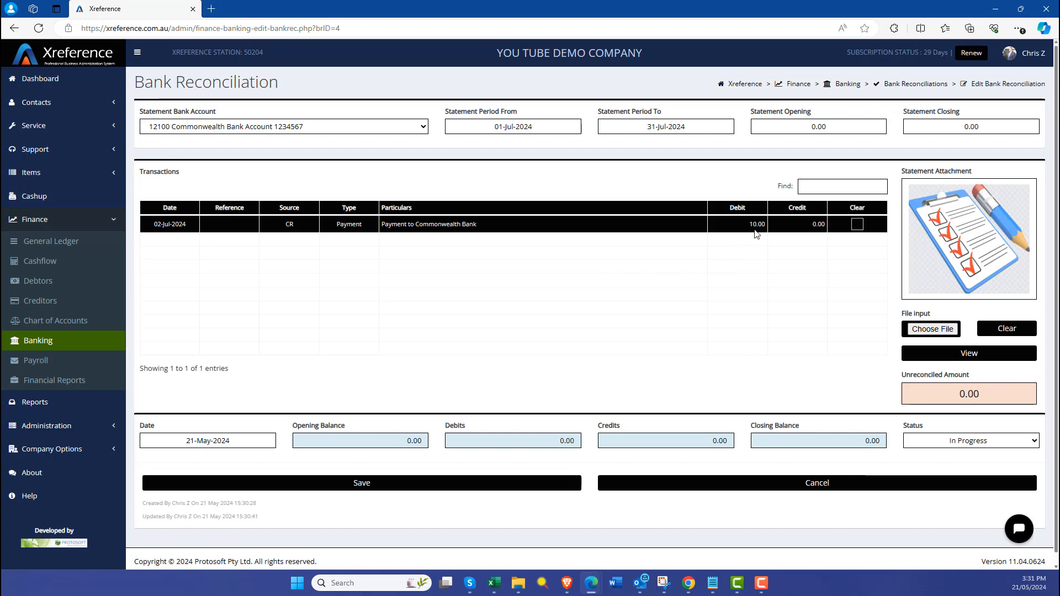
pyautogui.click(369, 482)
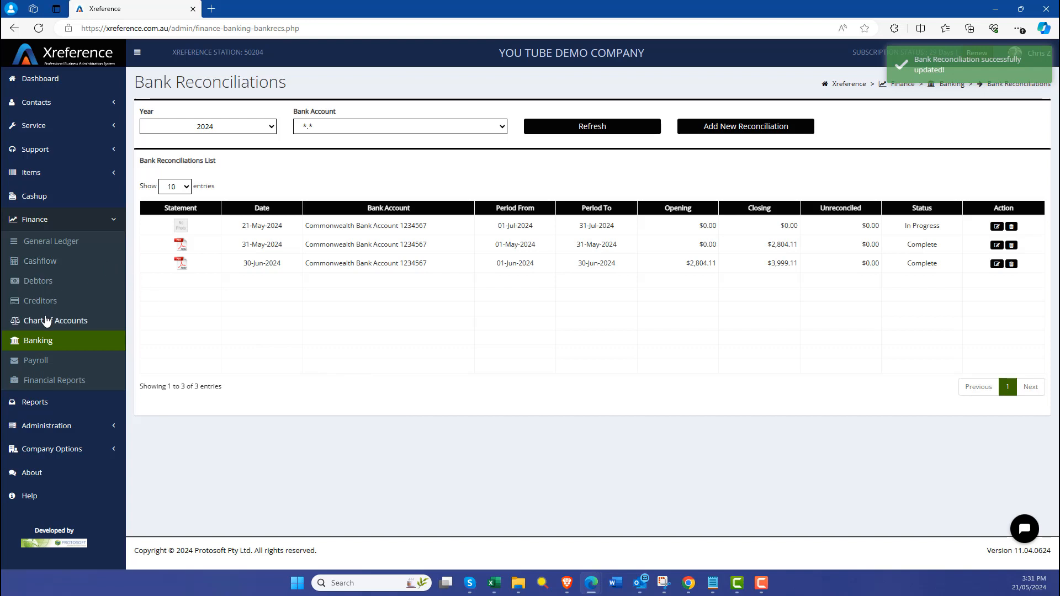
pyautogui.click(38, 342)
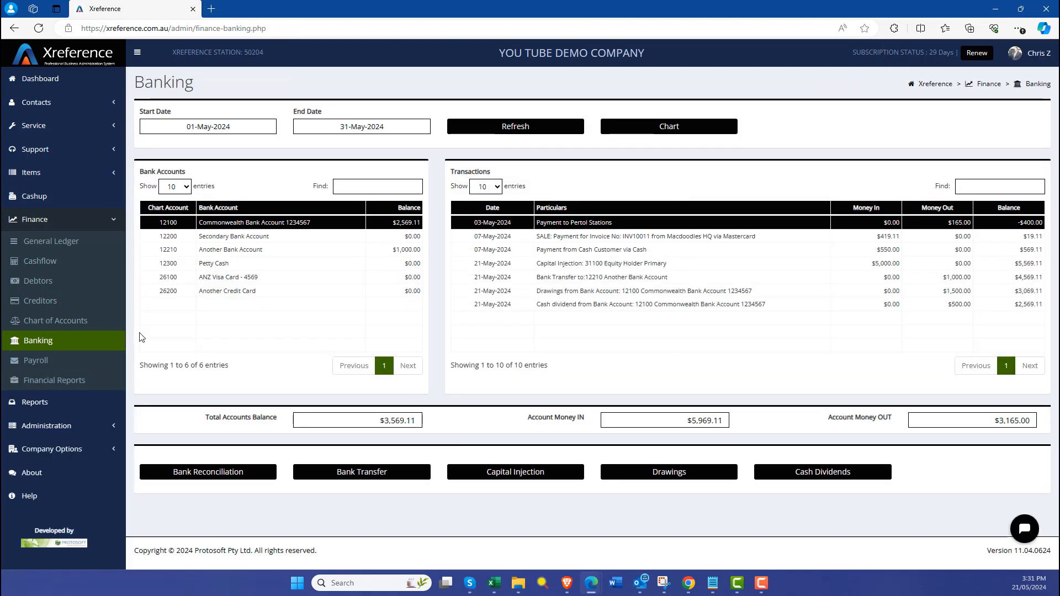
# Log out of the account and go to the website's home page.
pyautogui.click(1038, 53)
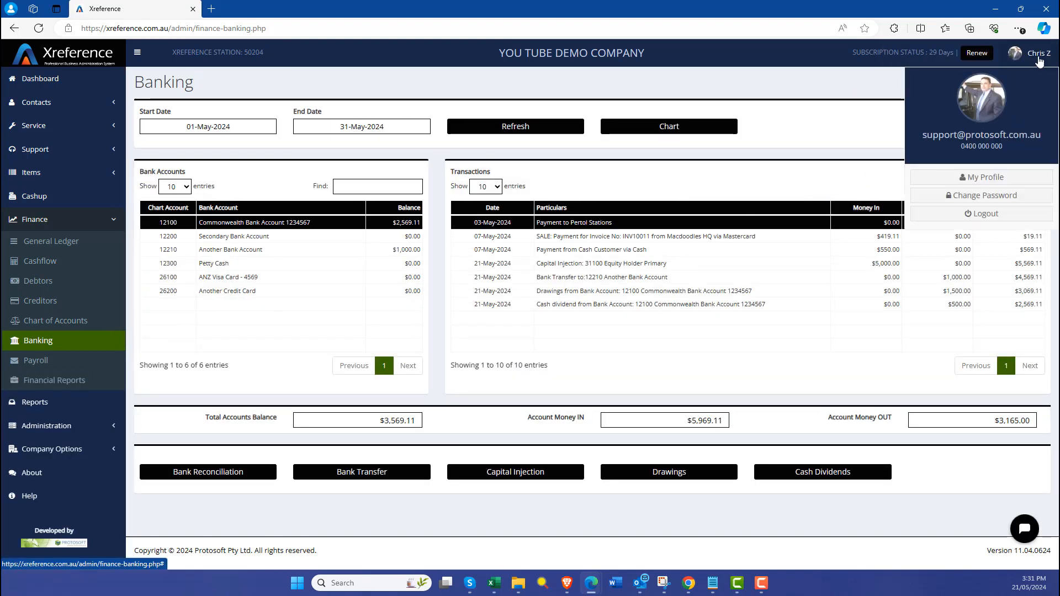
pyautogui.click(998, 223)
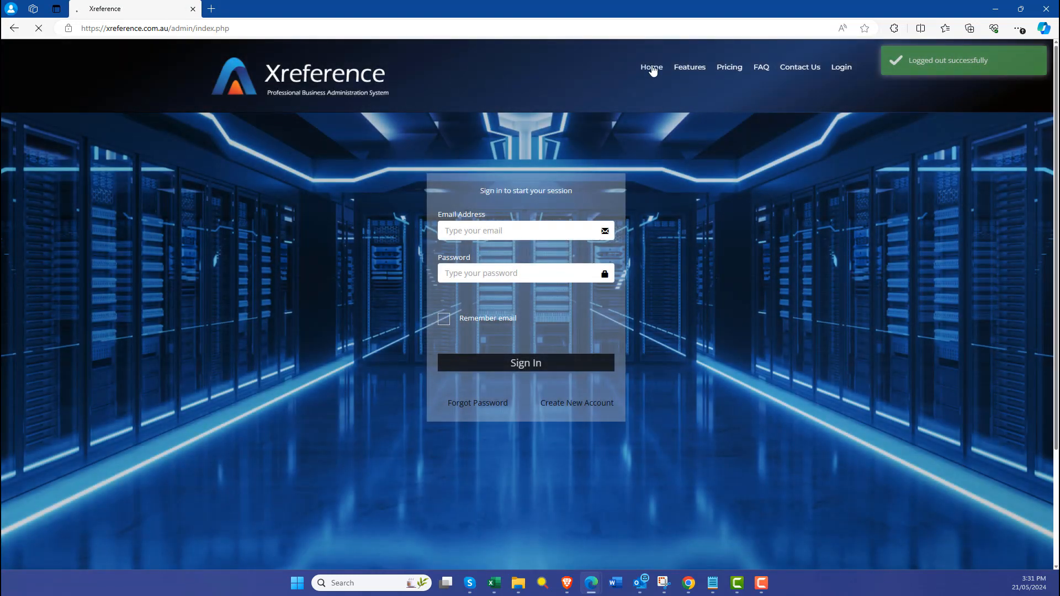
pyautogui.click(652, 69)
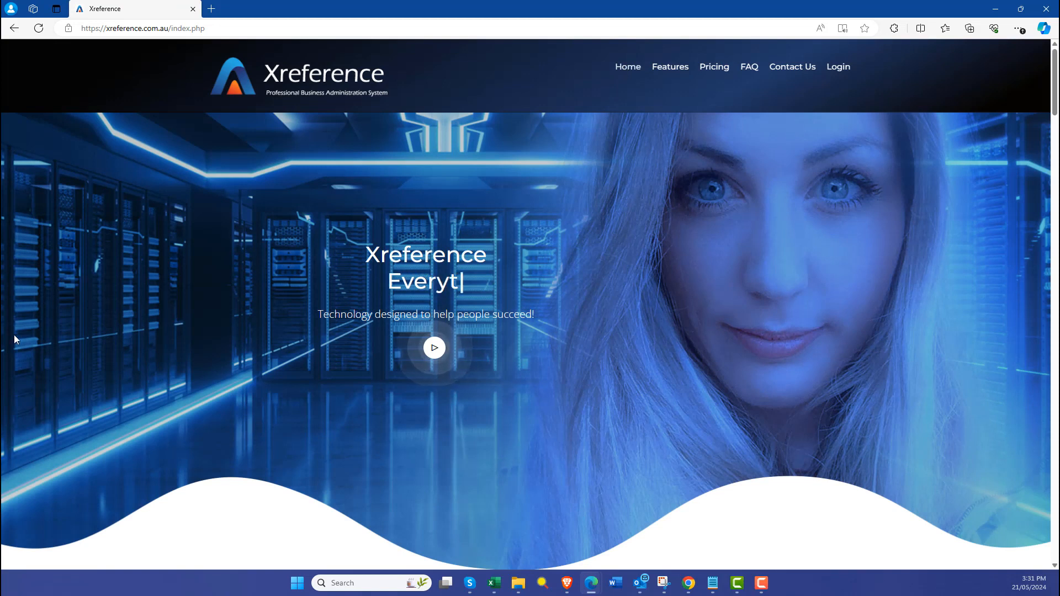